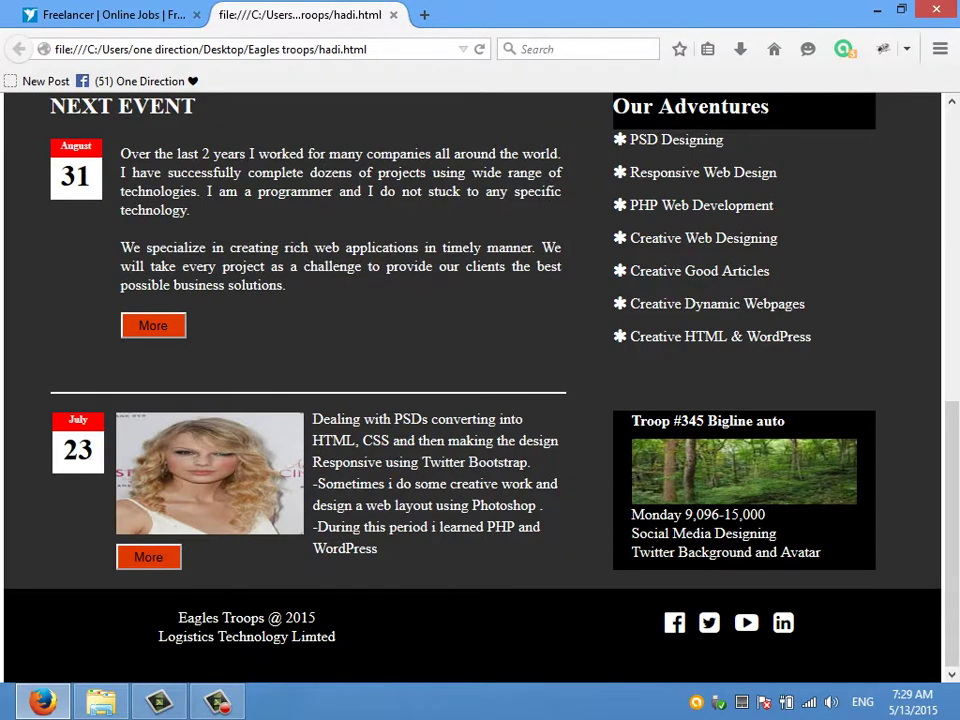
Hide the Firefox window showing hadi.html with Win+D to reveal the desktop.
key("super+d")
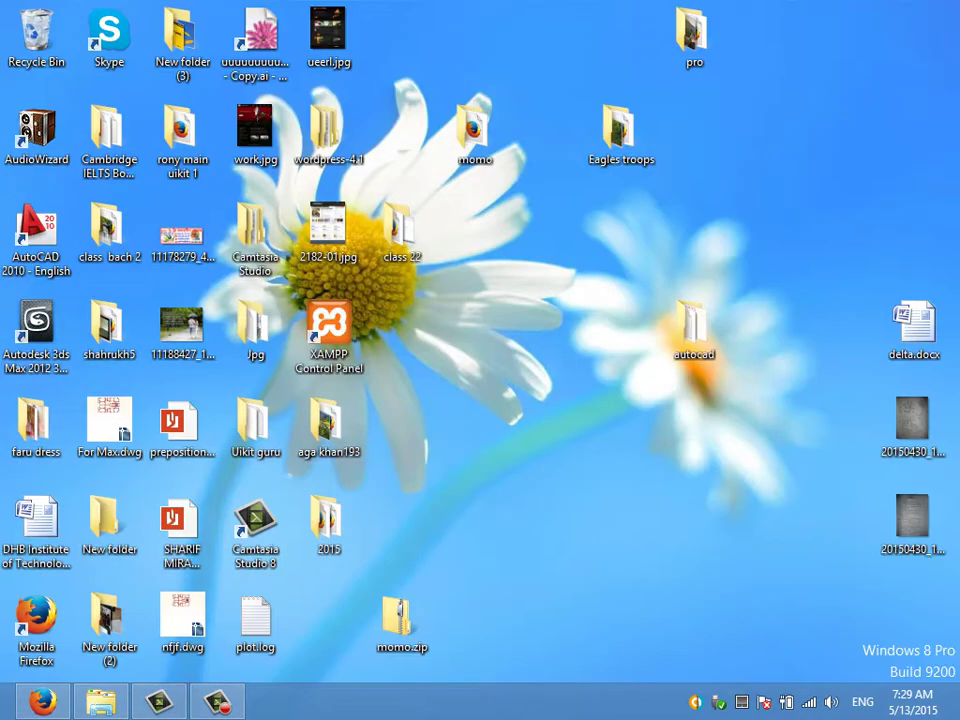
double_click(325, 128)
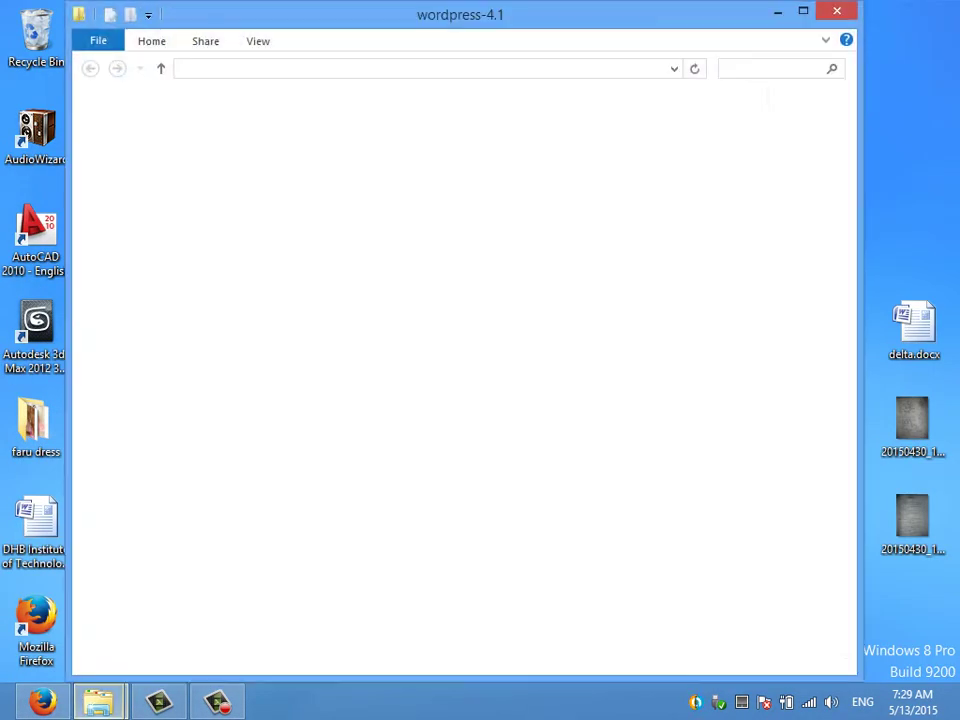
double_click(274, 145)
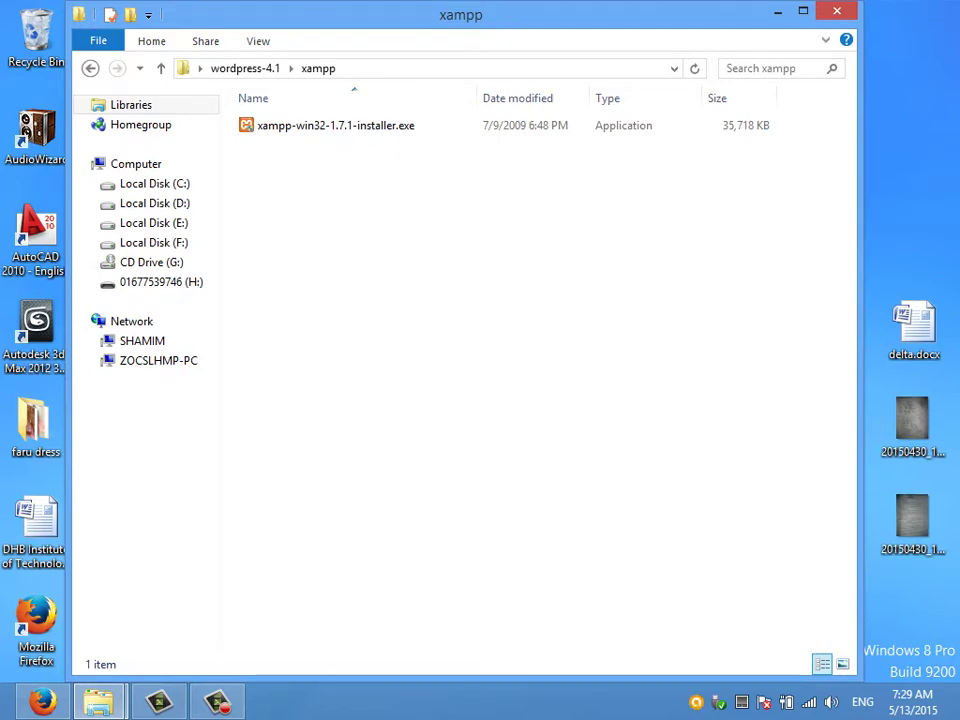
key("super+d")
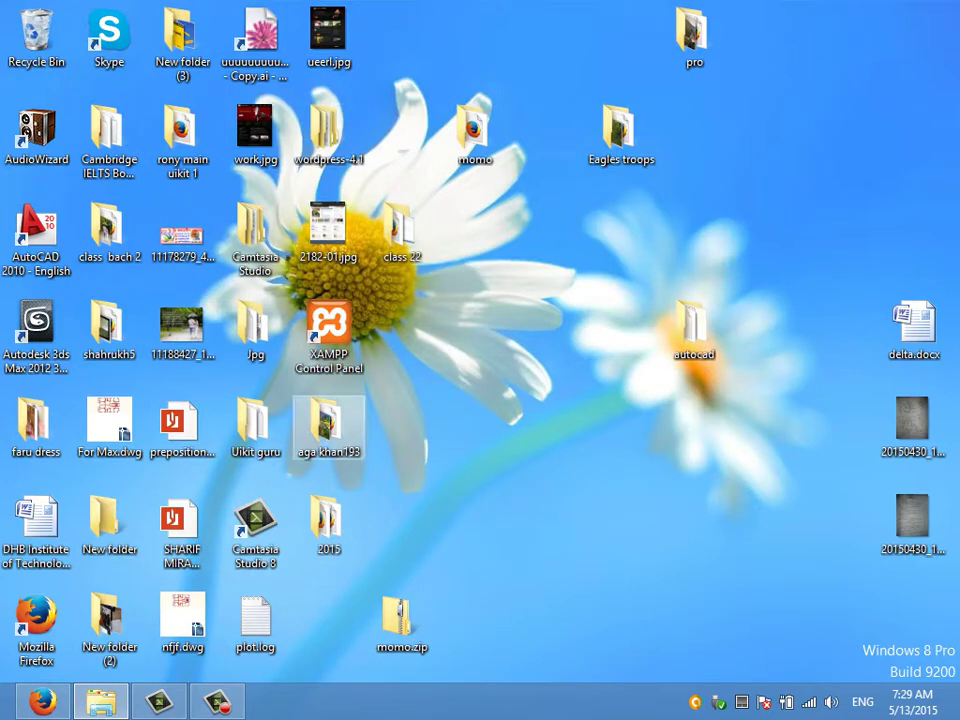
Launch XAMPP Control Panel, run Apache on port 80 and MySQL on 3306, and refresh the desktop.
left_click(329, 333)
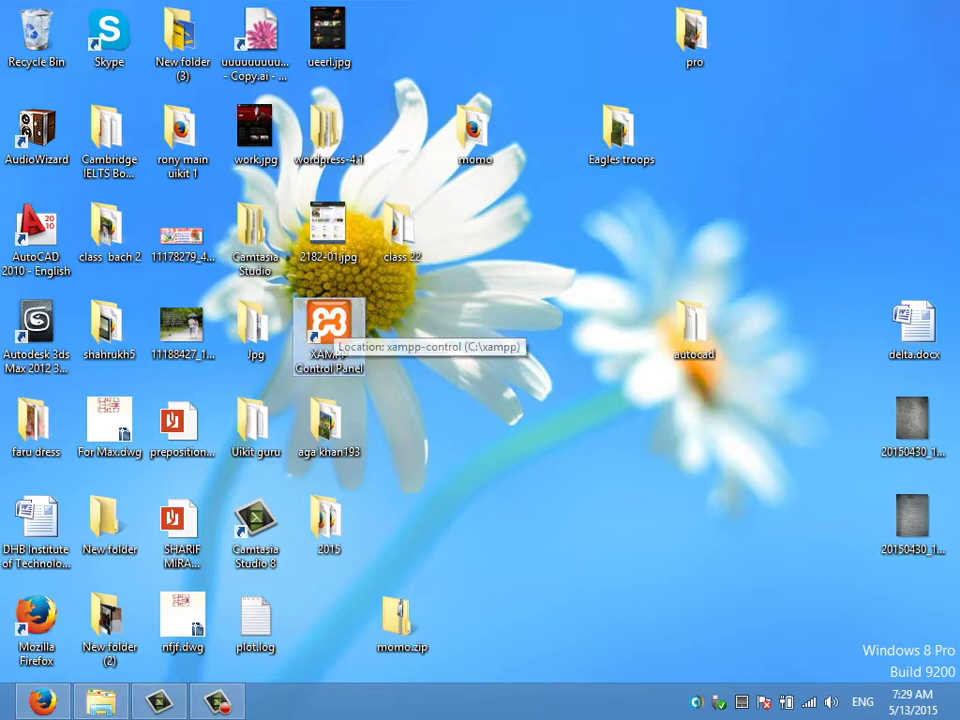
left_click(217, 701)
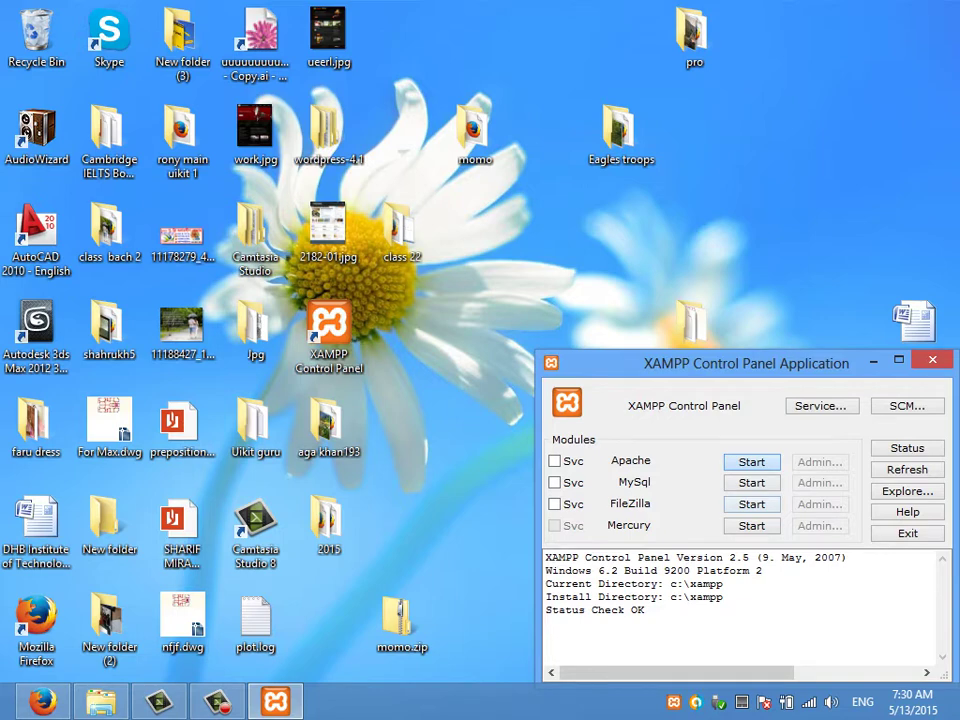
right_click(950, 32)
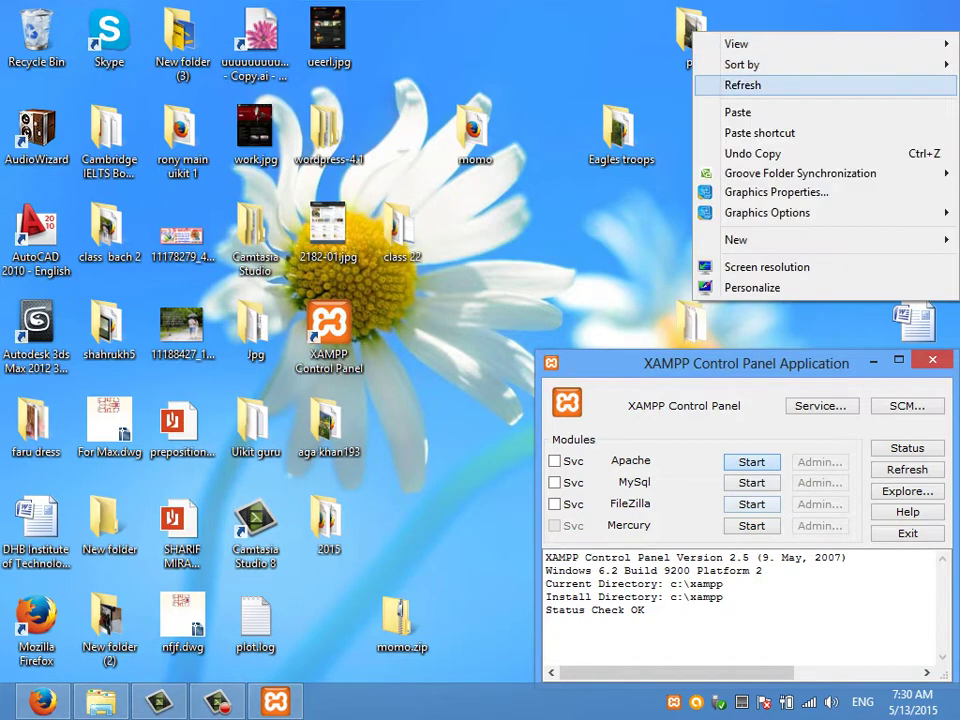
left_click(900, 84)
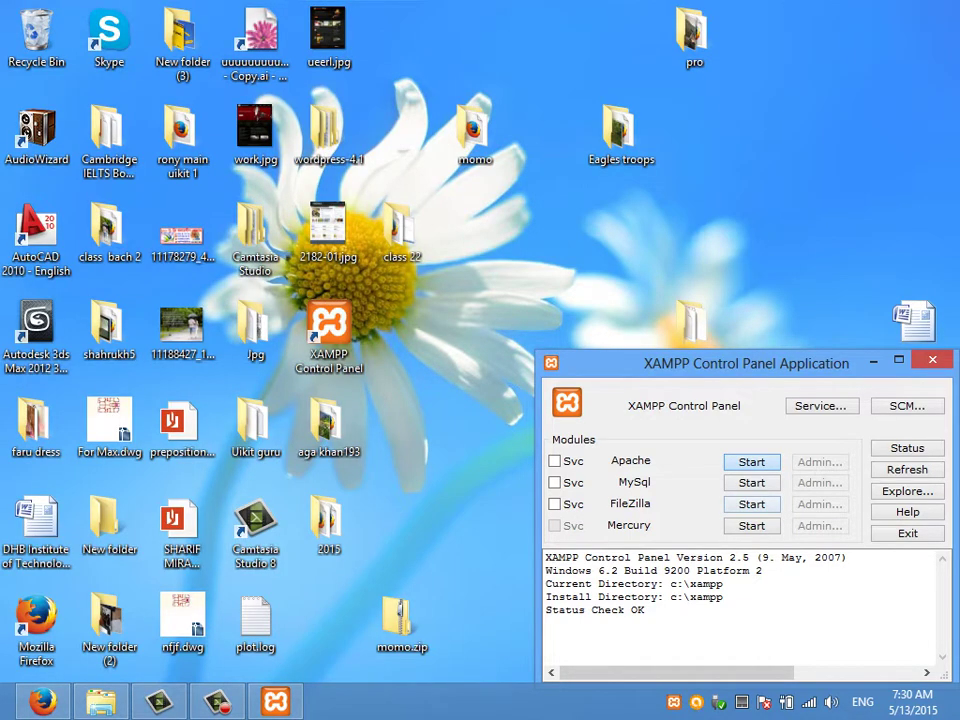
right_click(697, 58)
left_click(750, 103)
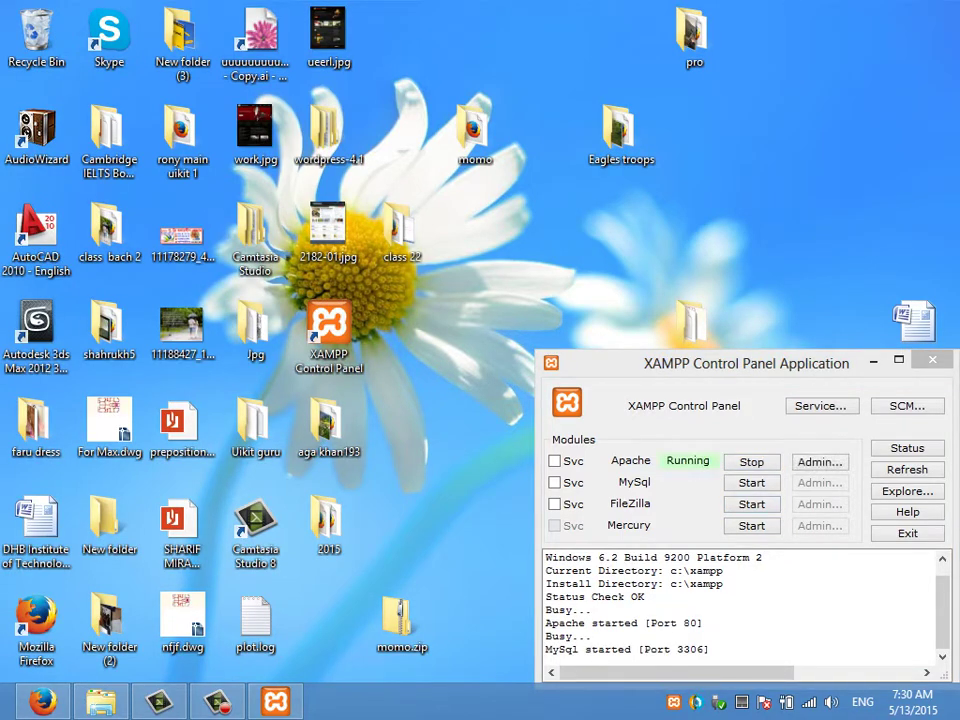
right_click(693, 123)
mouse_move(742, 155)
key("Escape")
key("Escape")
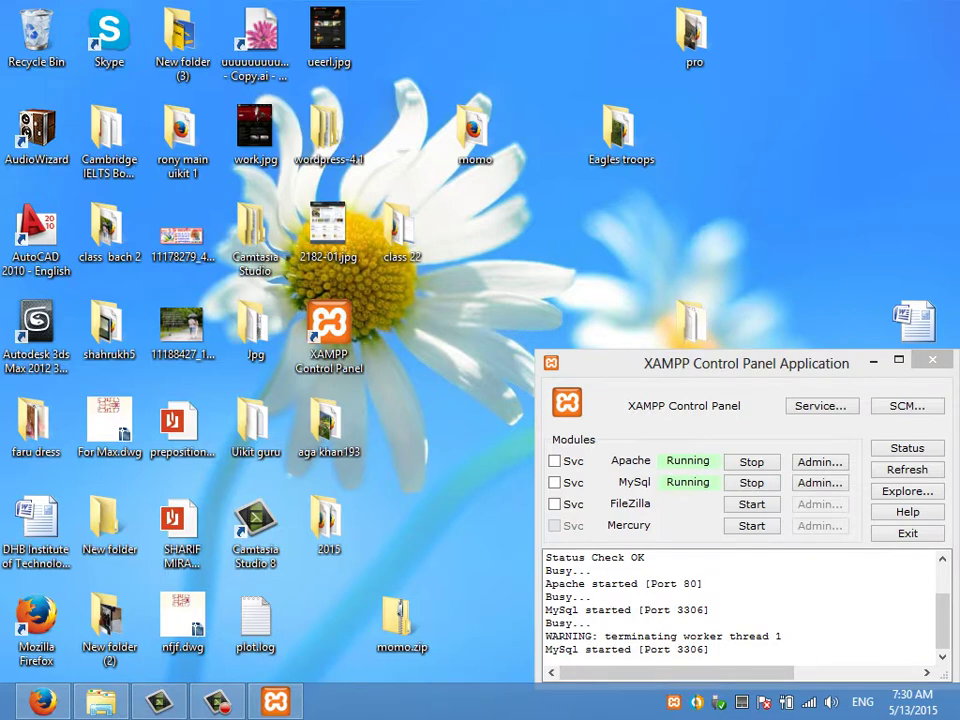
right_click(690, 62)
left_click(740, 114)
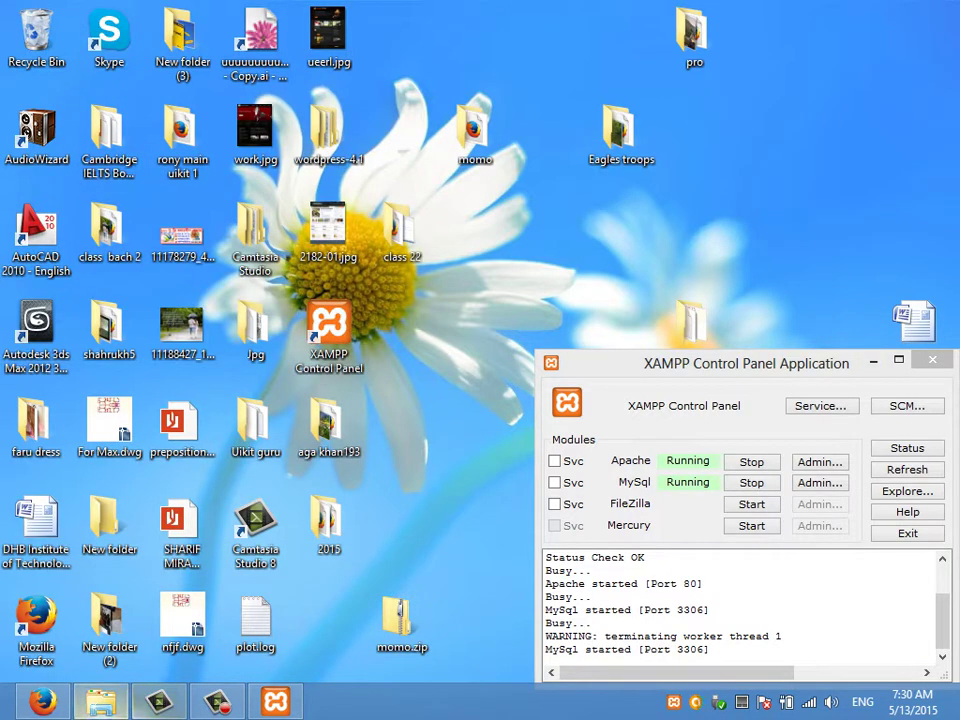
Bring back the Explorer window and navigate from Local Disk (C:) into xampp, then htdocs.
left_click(101, 702)
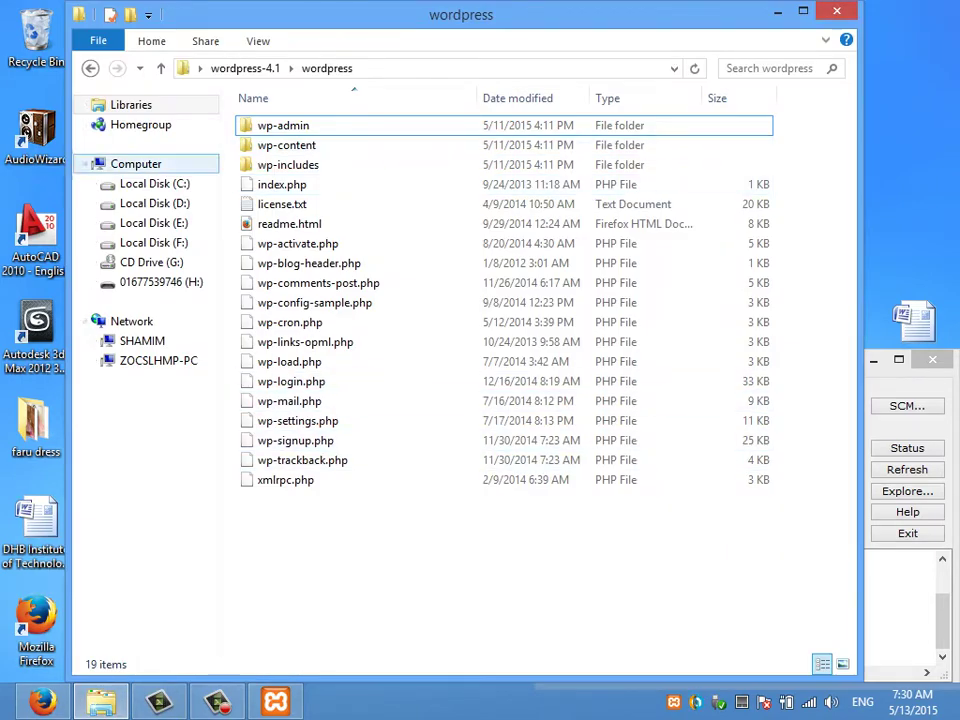
left_click(150, 183)
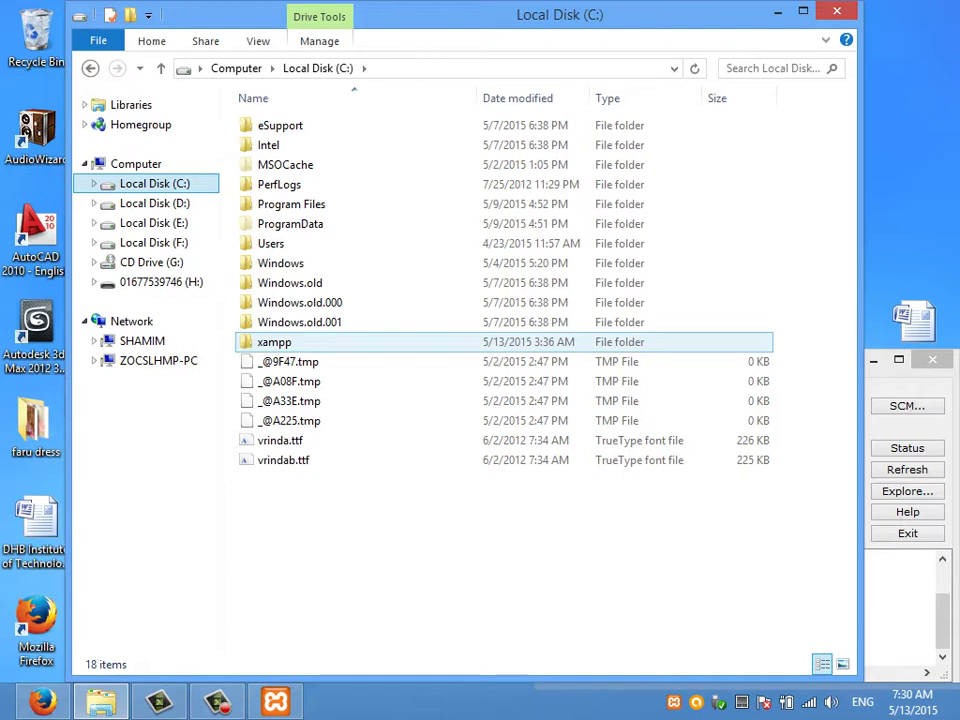
left_click(274, 342)
double_click(274, 342)
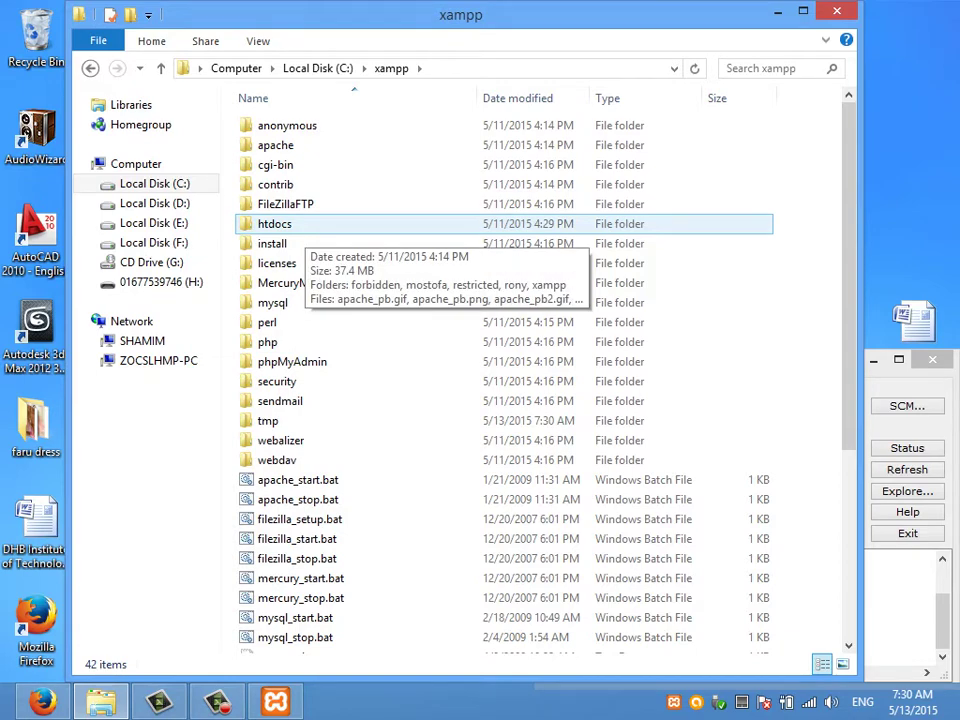
double_click(290, 224)
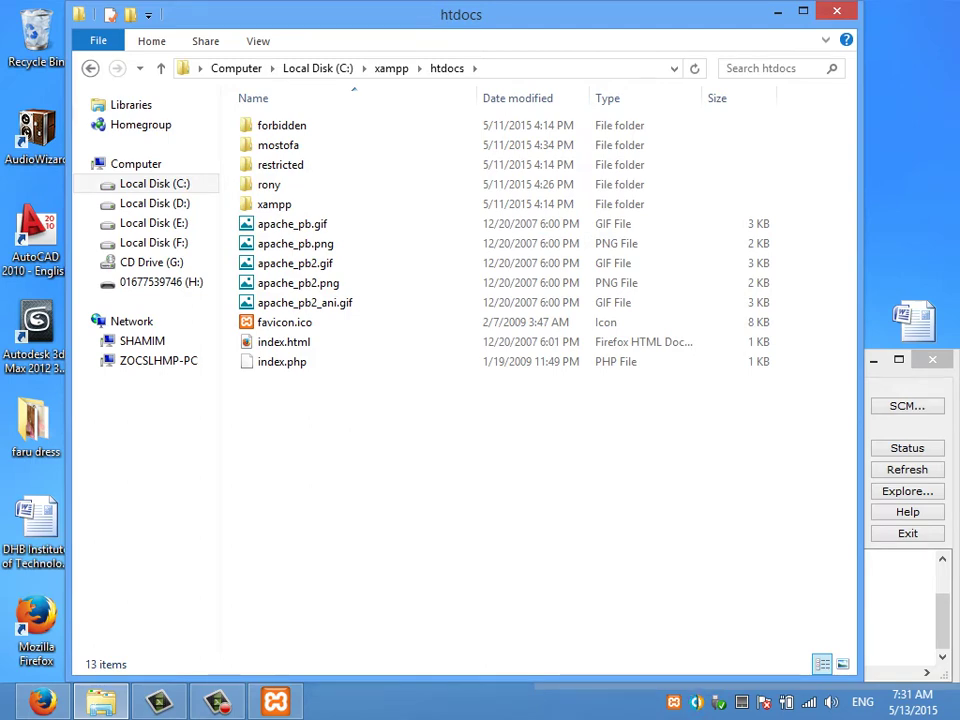
Create a new folder named 'mout' inside htdocs.
right_click(294, 517)
mouse_move(338, 479)
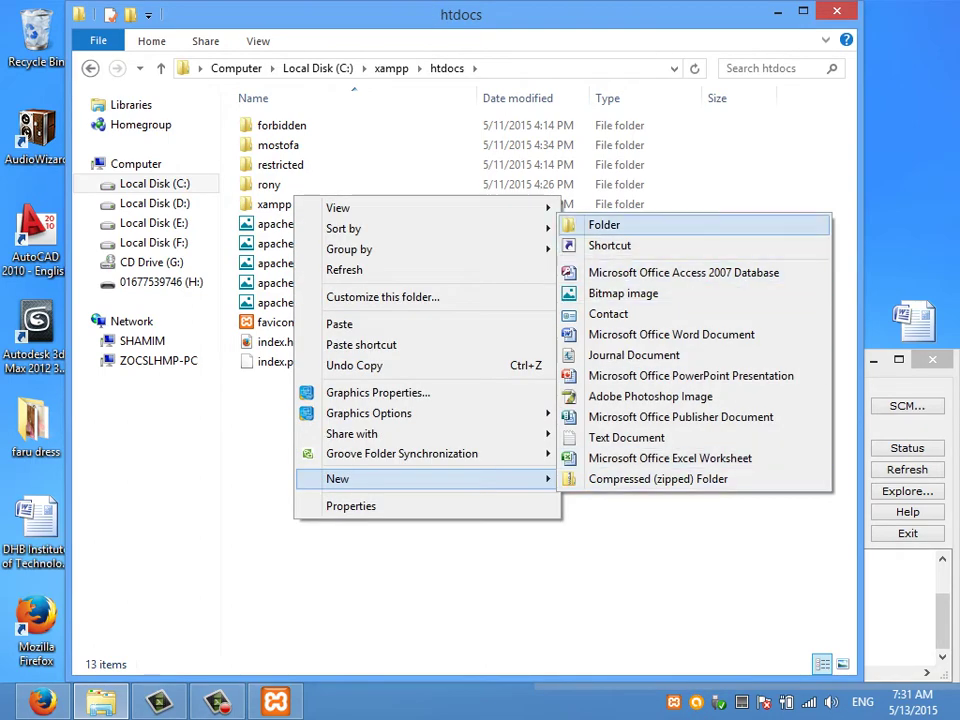
left_click(604, 225)
type("mo")
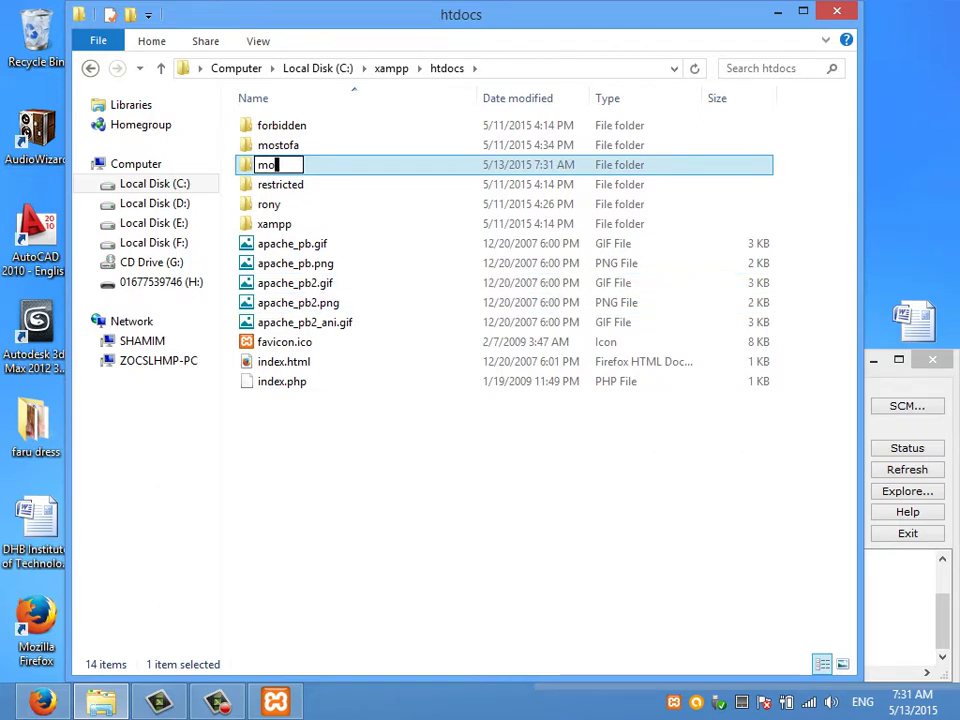
type("ut")
key("Return")
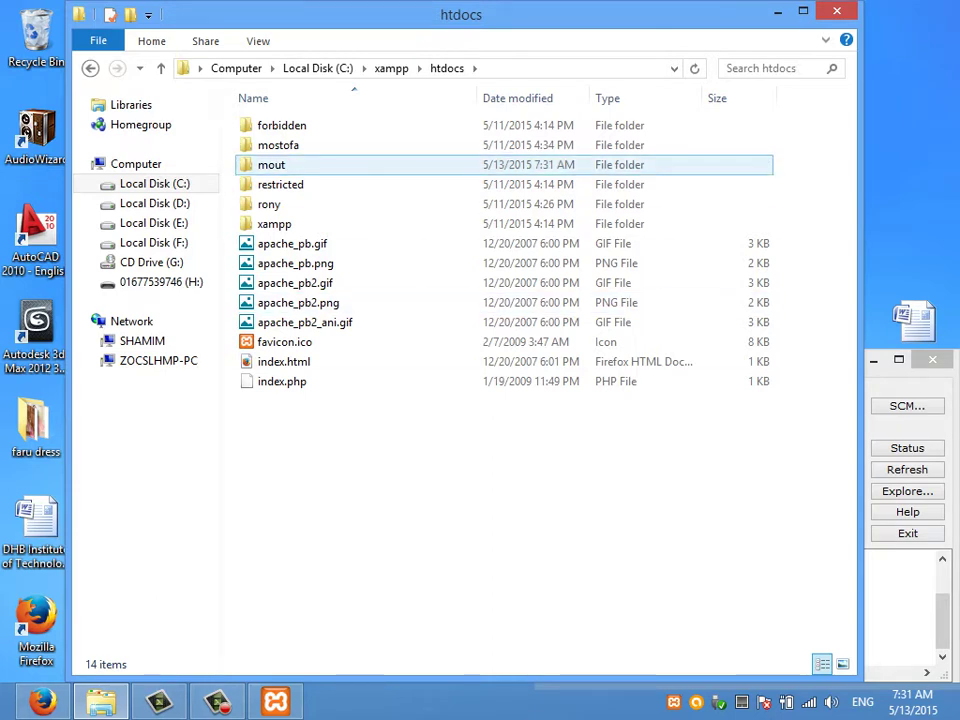
Rename the 'mout' folder to 'mo' and open it.
right_click(305, 163)
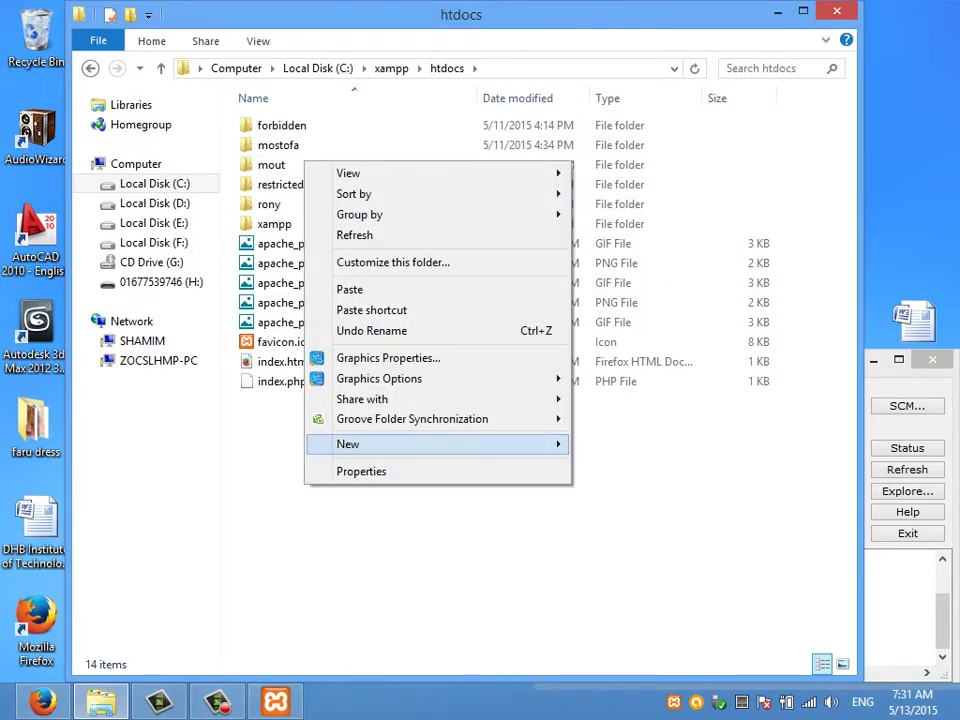
left_click(271, 164)
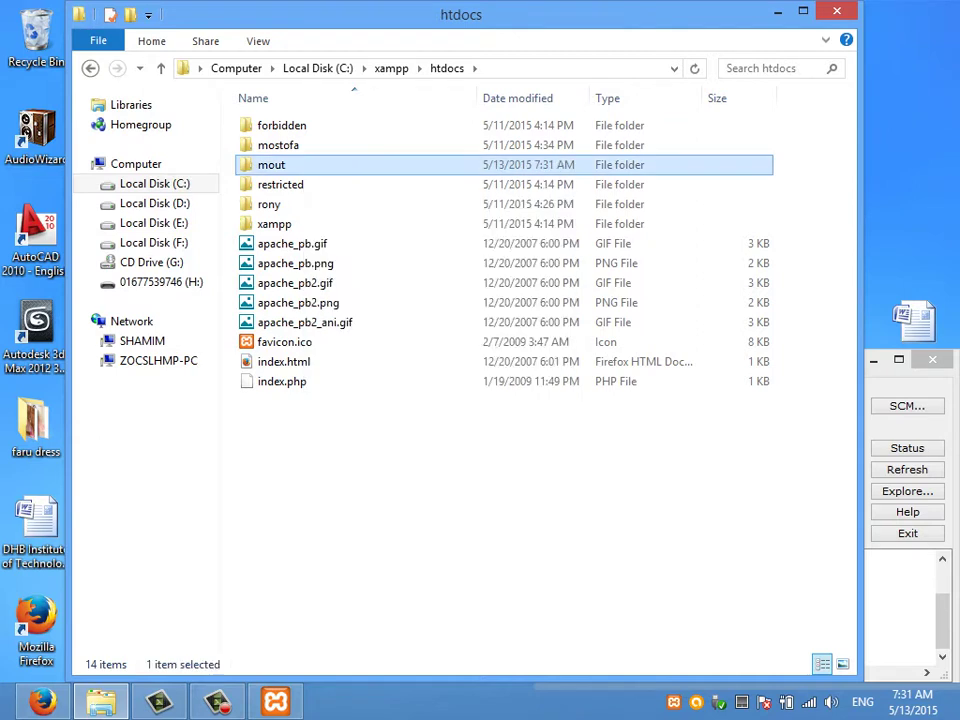
right_click(271, 164)
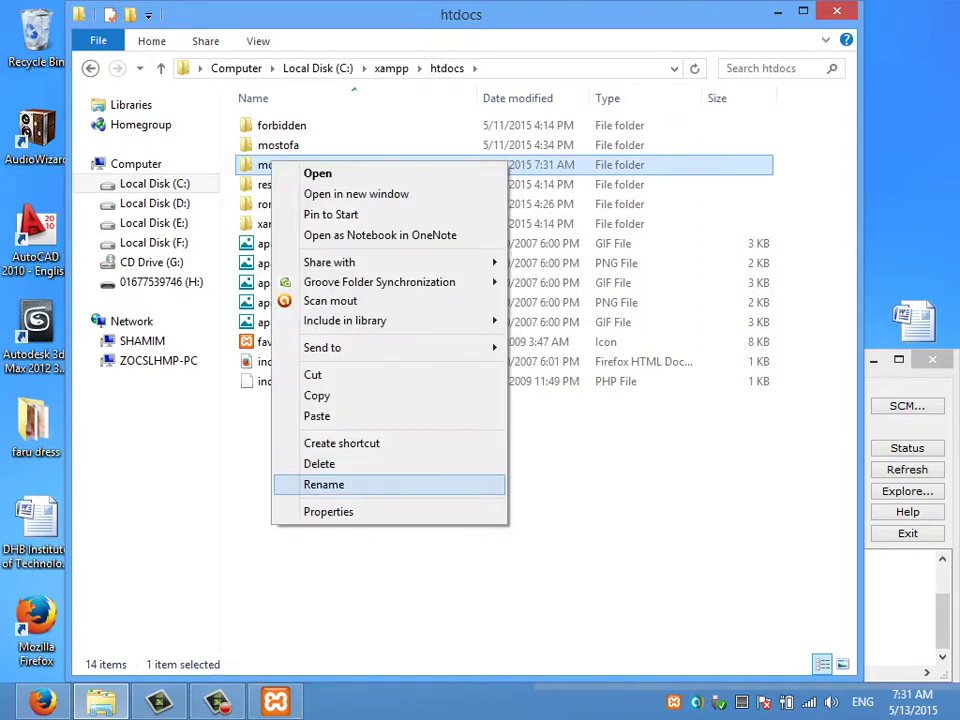
left_click(300, 484)
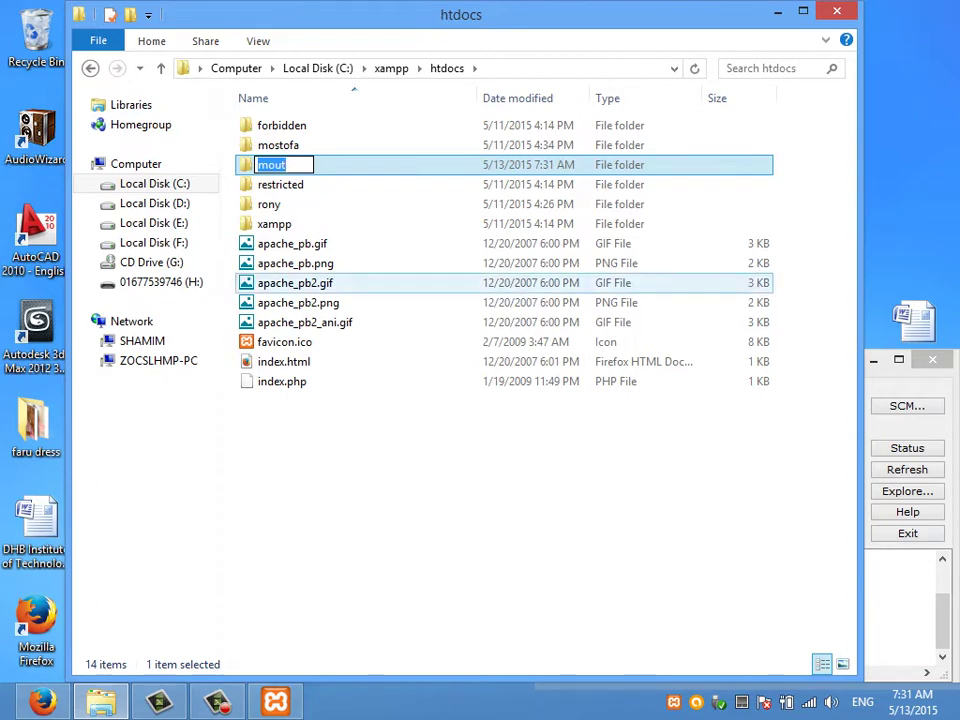
key("End")
key("BackSpace")
key("BackSpace")
key("Return")
key("F5")
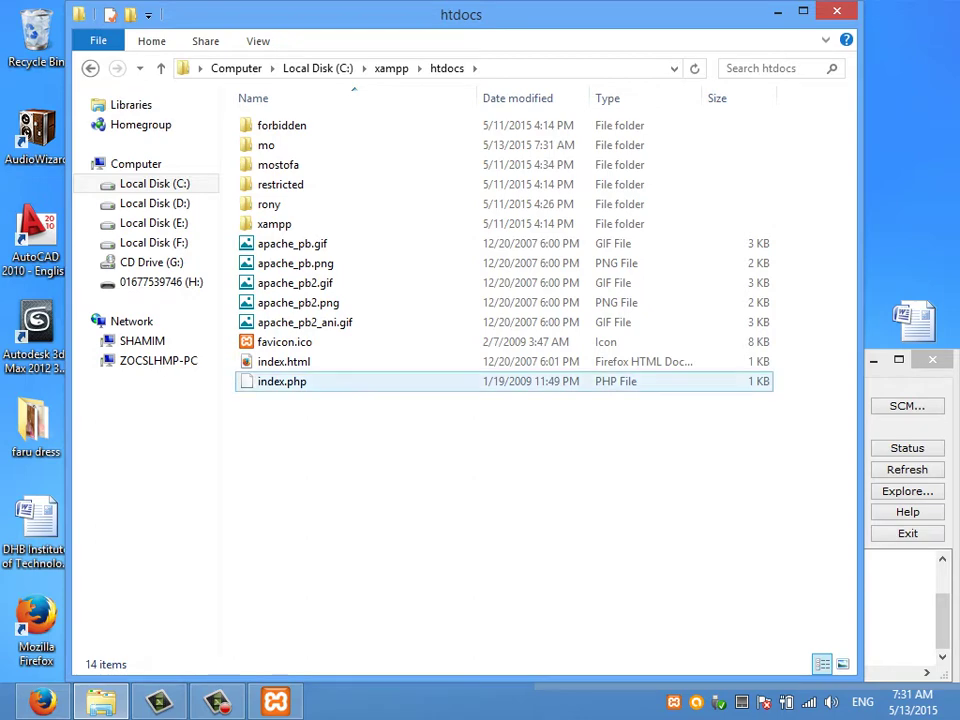
double_click(266, 145)
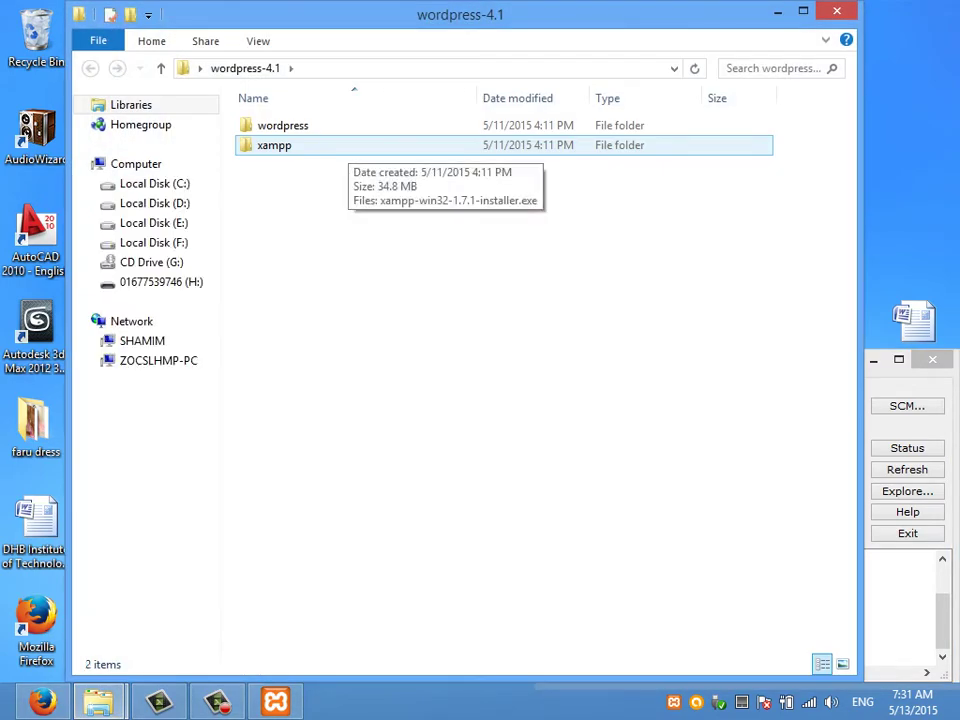
Open the wordpress folder and copy all 19 of its files and folders.
double_click(283, 125)
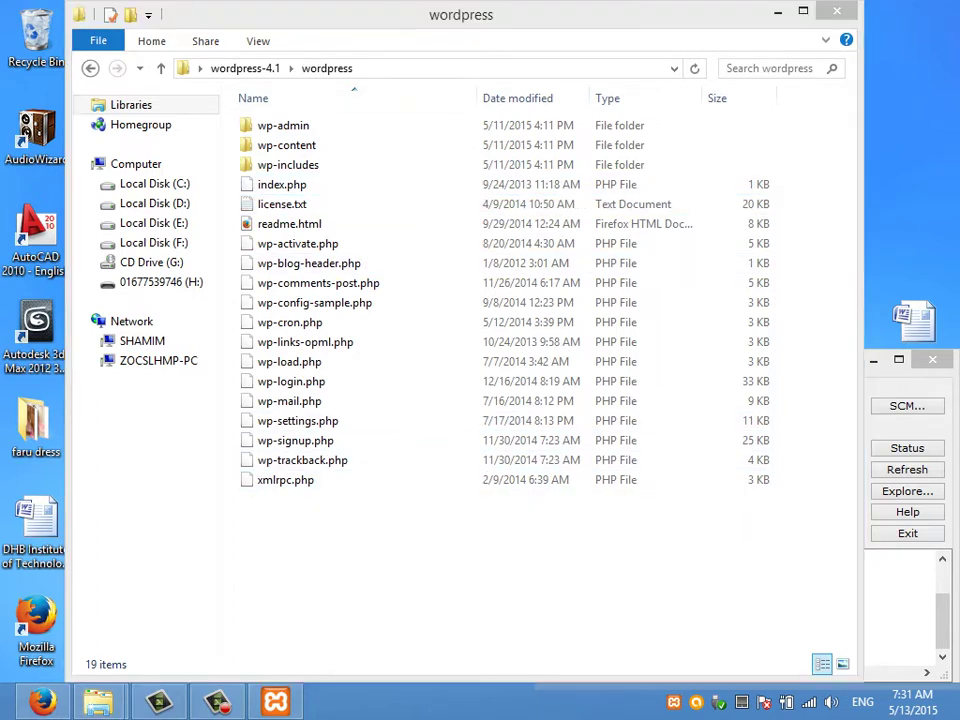
left_click_drag(366, 495, 318, 86)
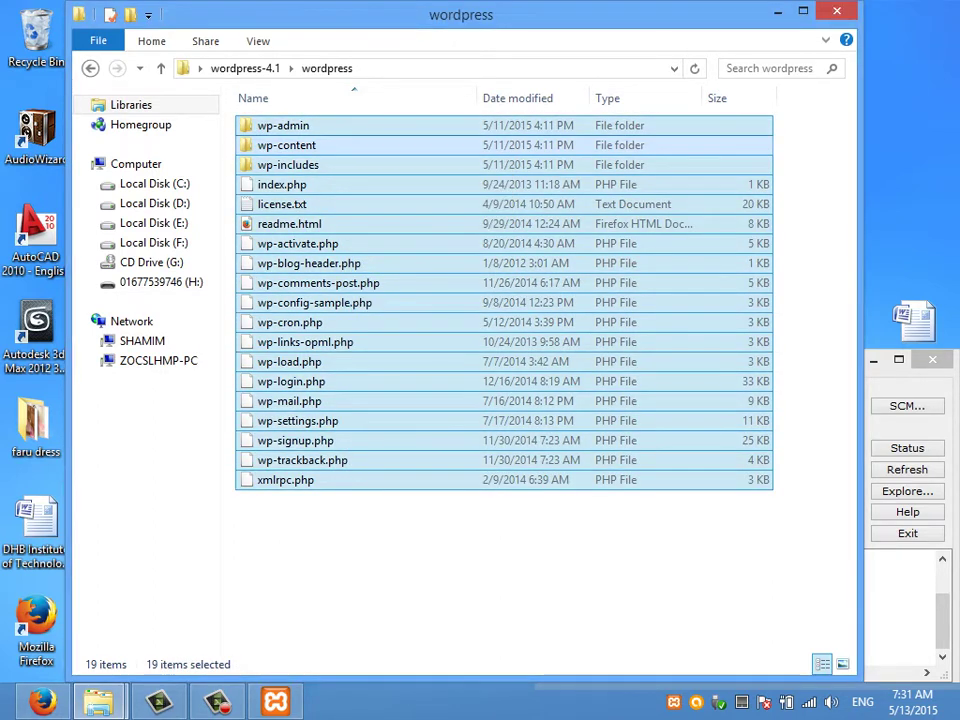
right_click(318, 140)
left_click(350, 246)
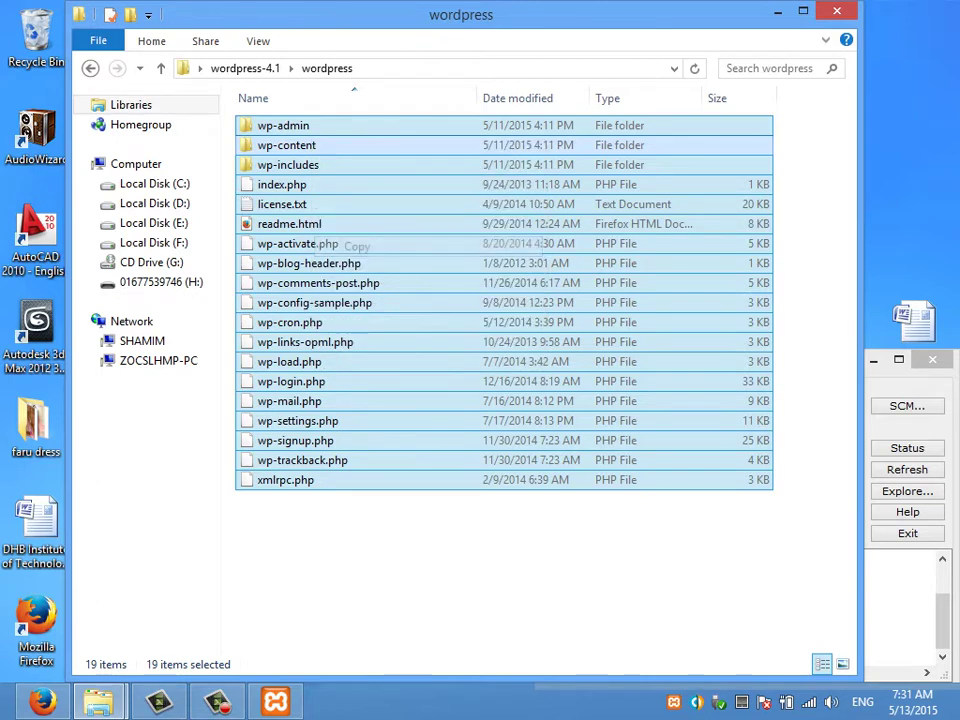
Switch to the mo folder window and paste the copied WordPress files into it.
left_click(98, 702)
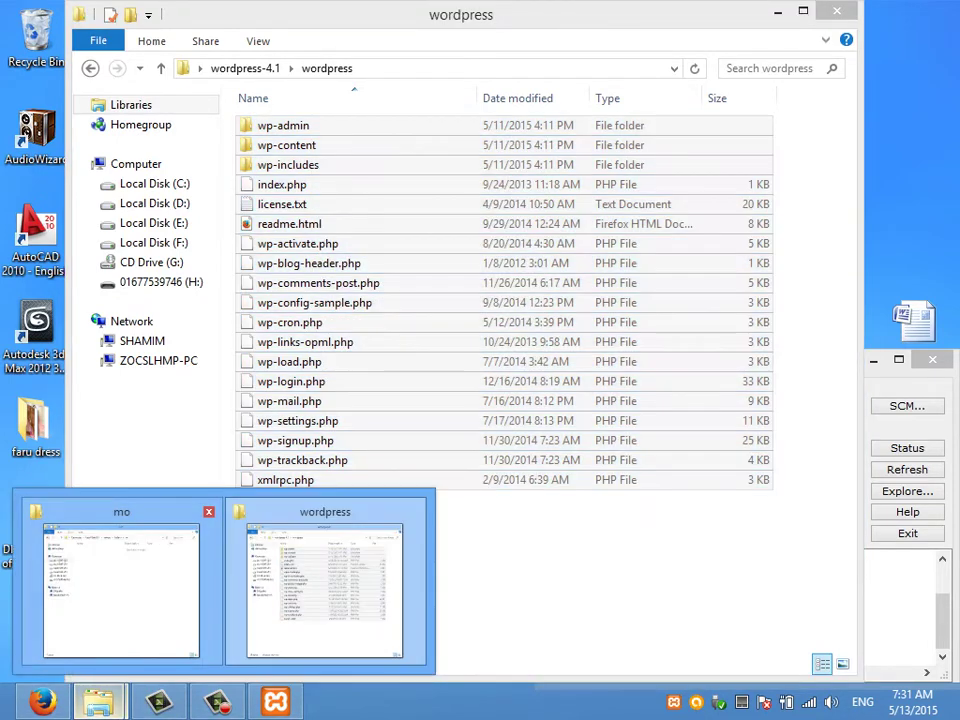
left_click(121, 585)
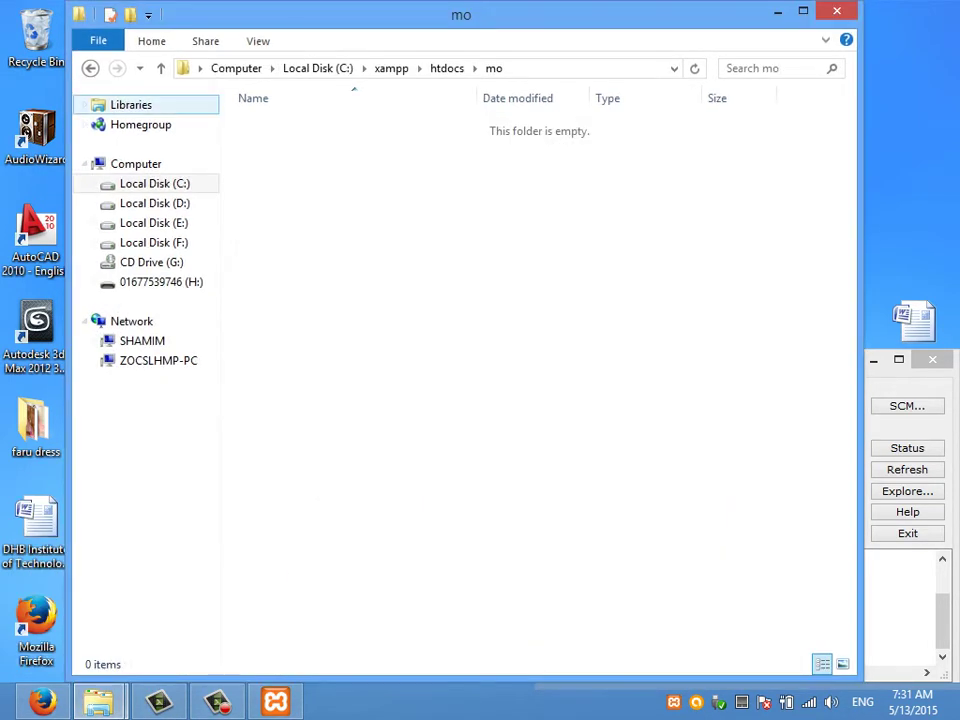
key("BackSpace")
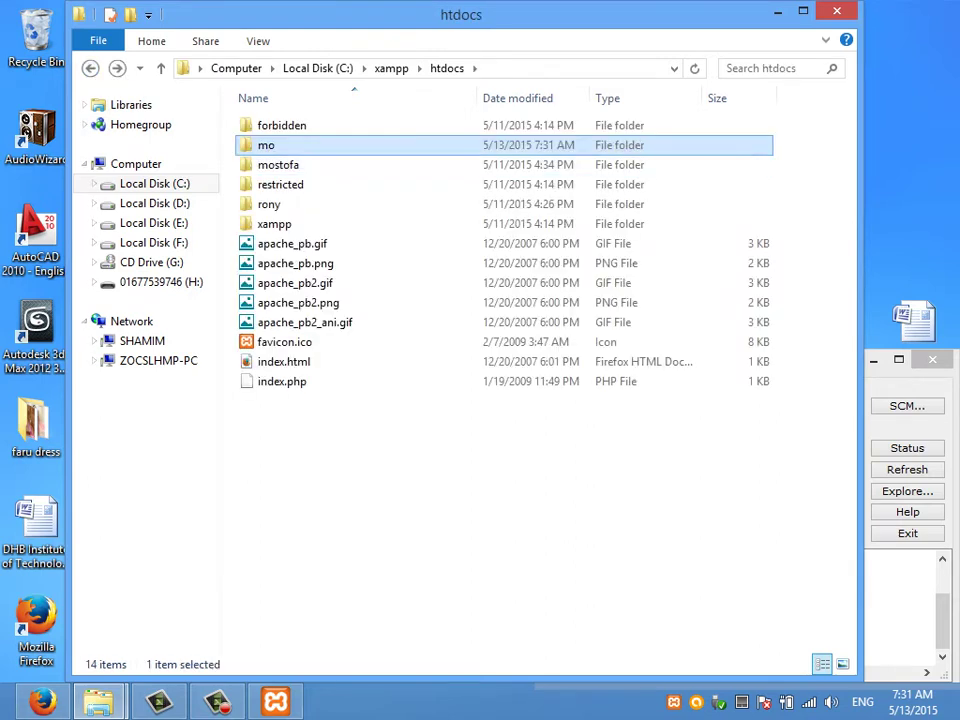
key("Return")
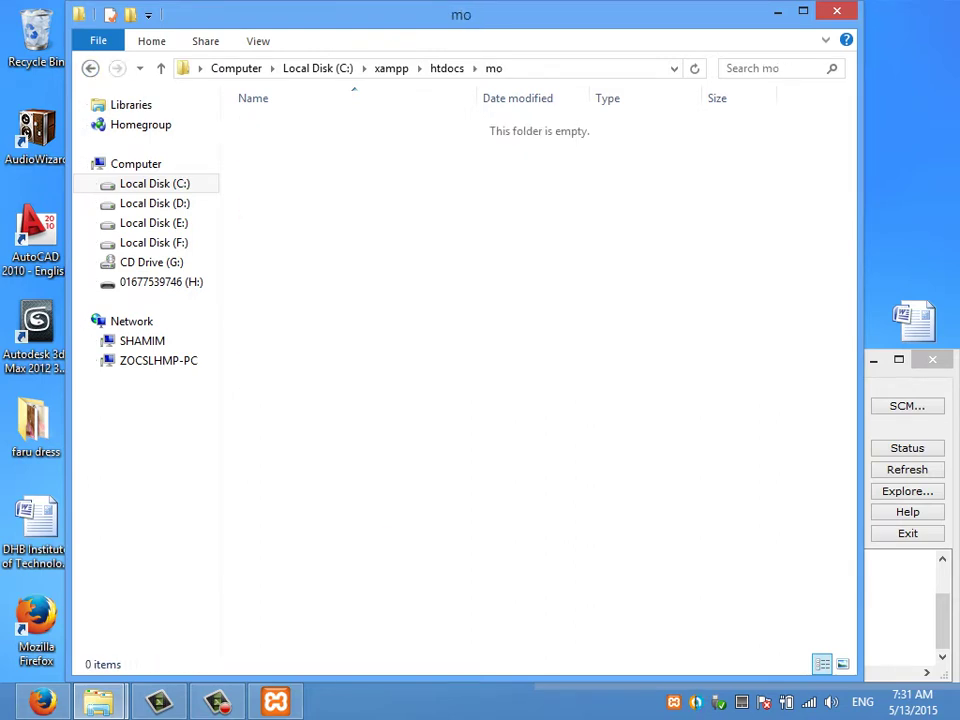
key("shift+F10")
key("Up")
key("Return")
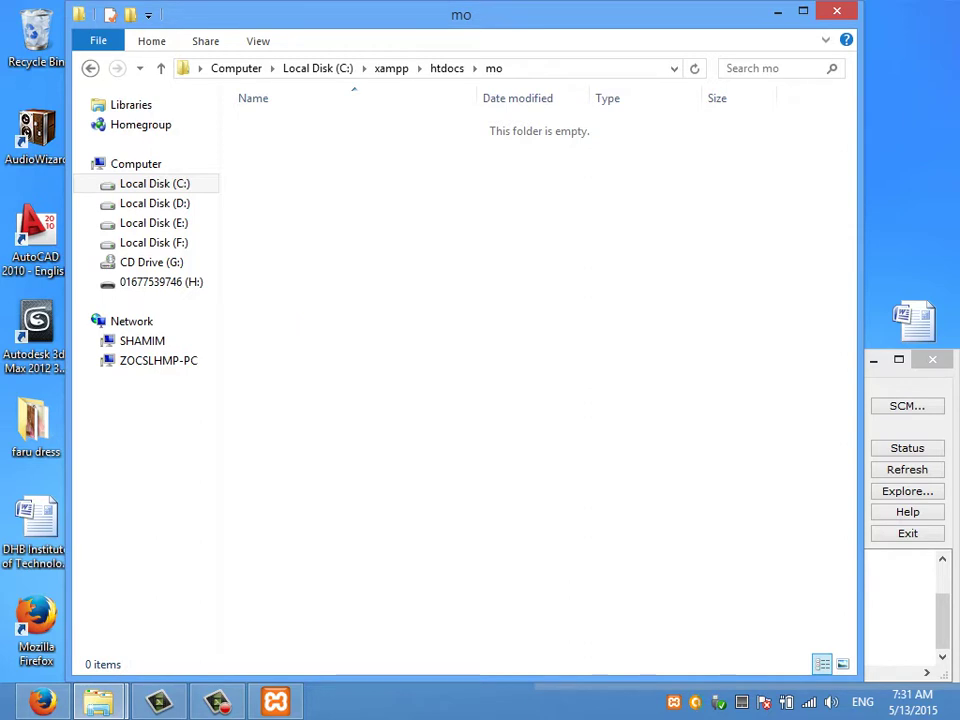
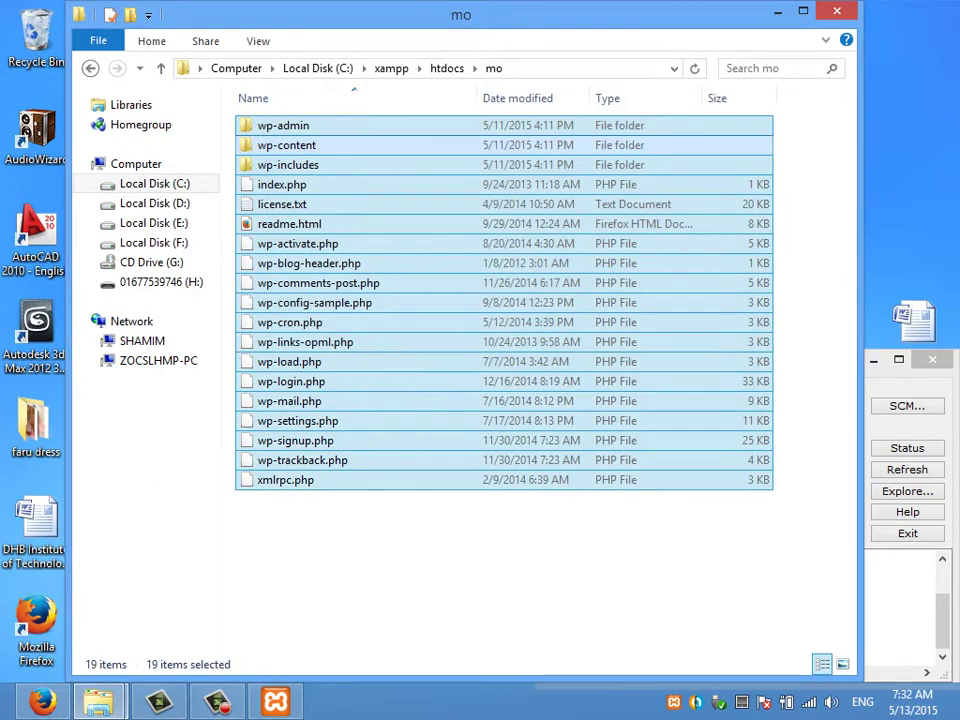
Rename the mo folder in htdocs to facebook.
left_click(522, 526)
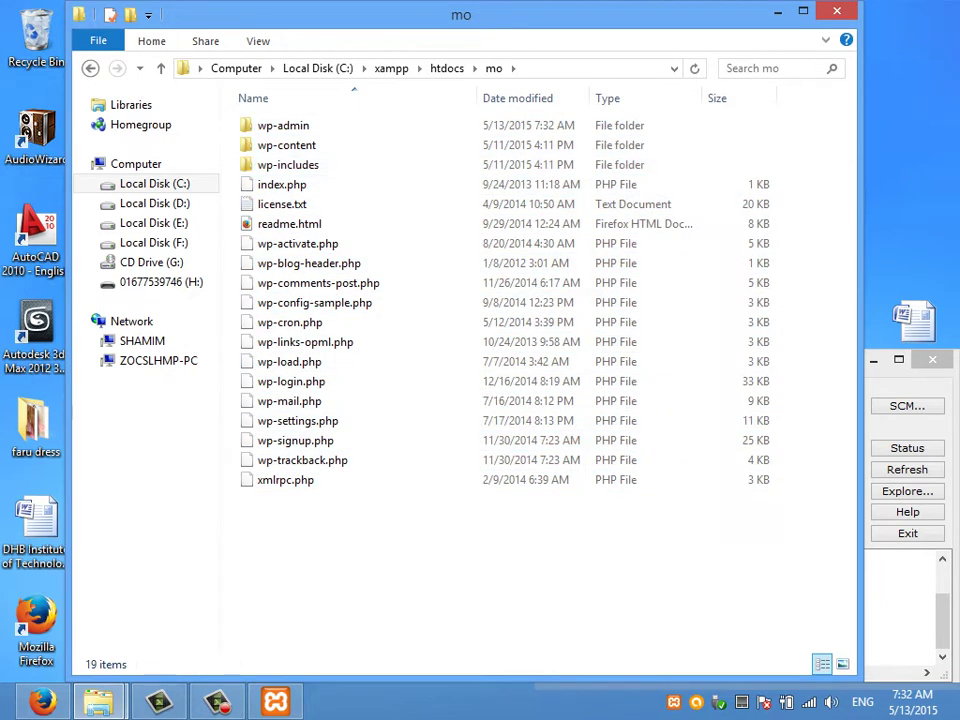
key("BackSpace")
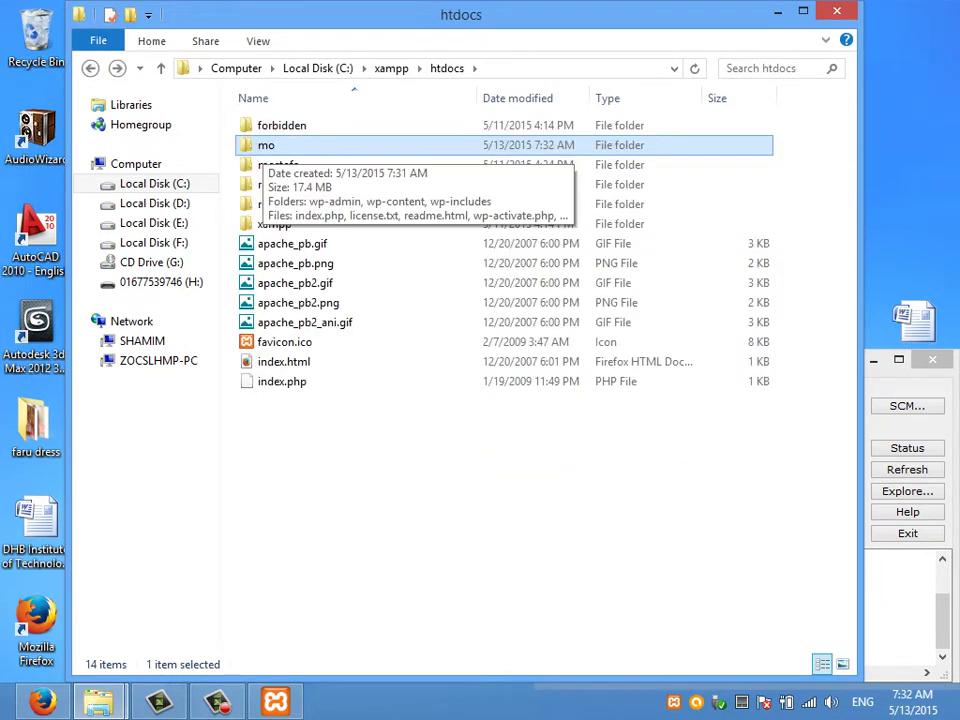
right_click(255, 146)
left_click(285, 465)
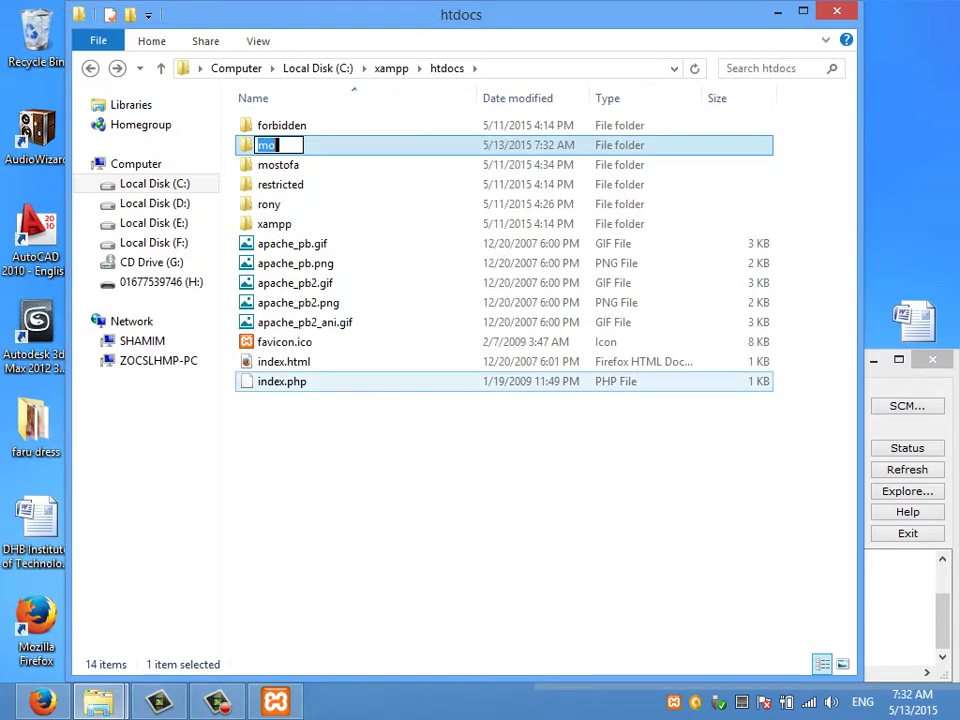
type("facebook")
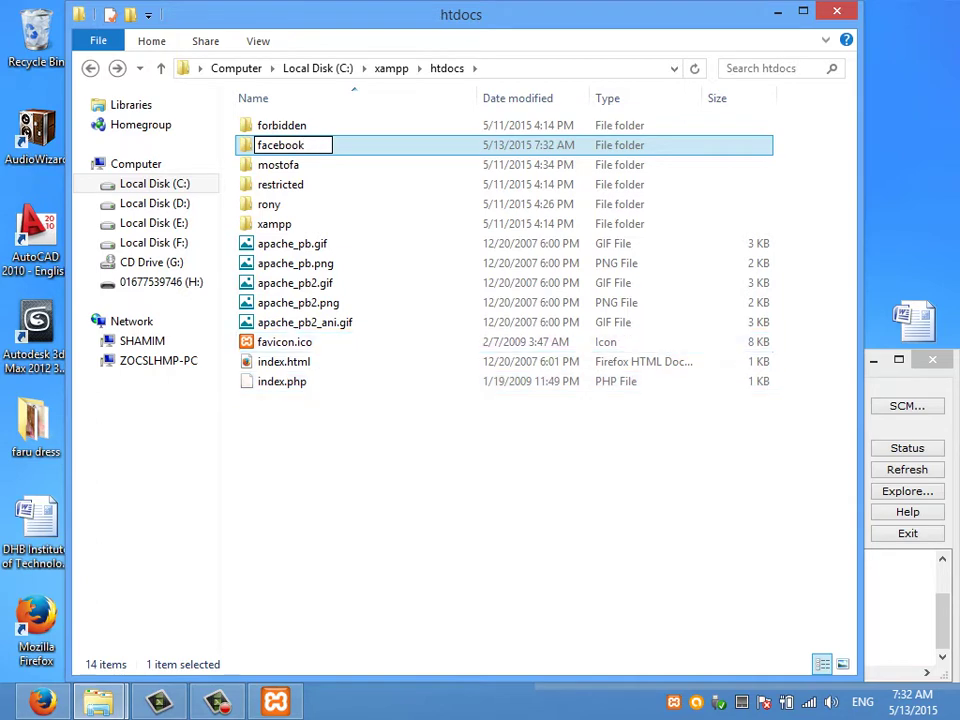
key("Return")
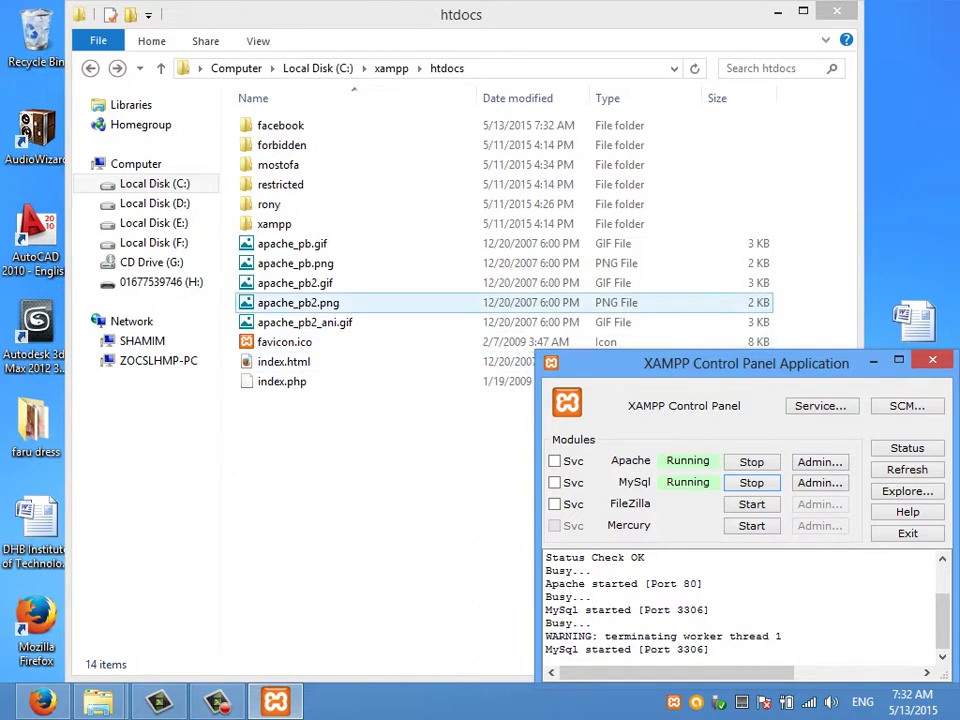
Open Apache's admin page in Firefox and trim the address back to localhost.
left_click(820, 462)
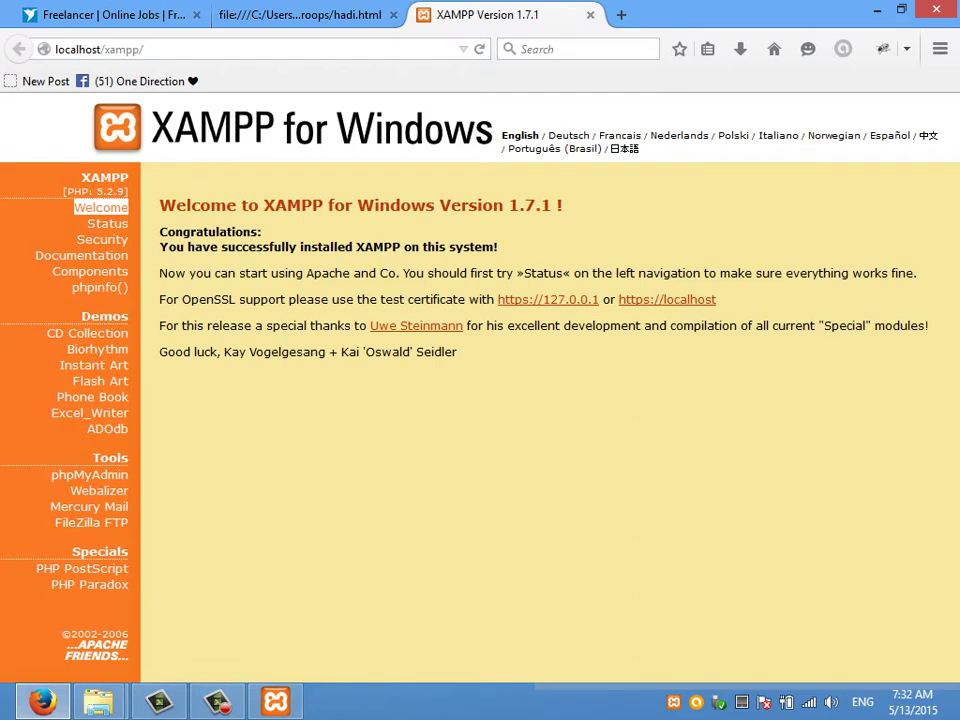
key("ctrl+l")
key("End")
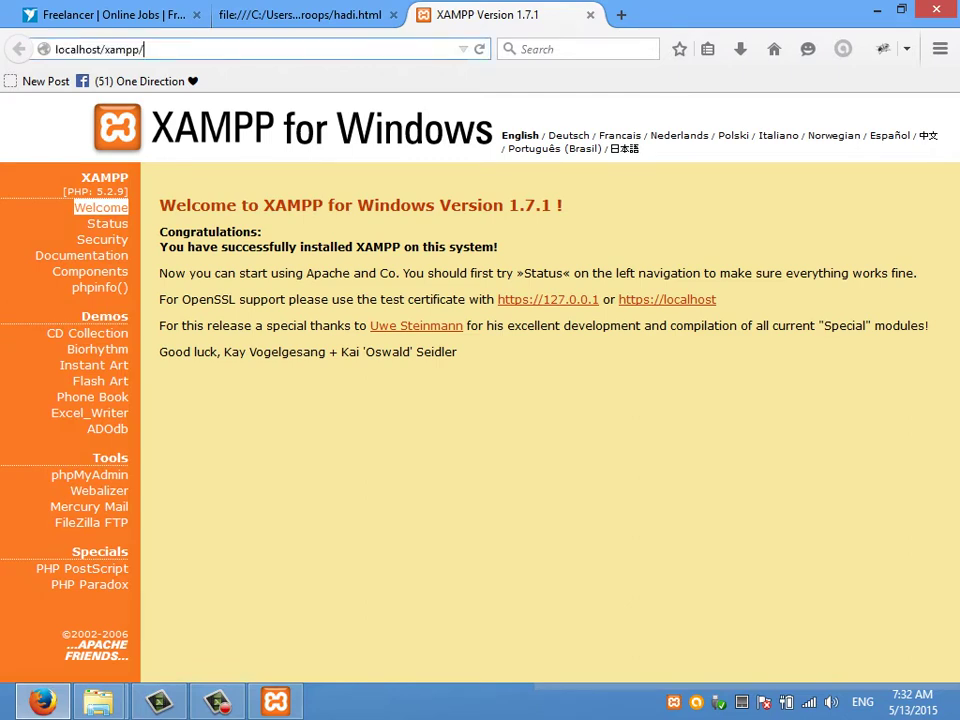
key("BackSpace")
key("BackSpace")
key("BackSpace")
key("BackSpace")
key("BackSpace")
key("BackSpace")
key("BackSpace")
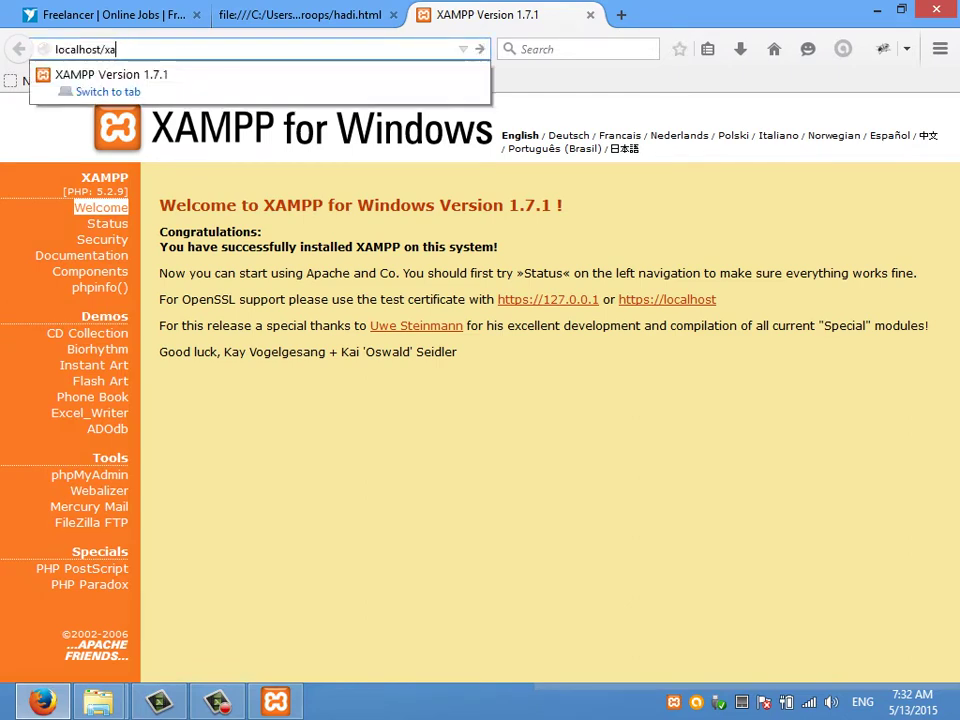
key("BackSpace")
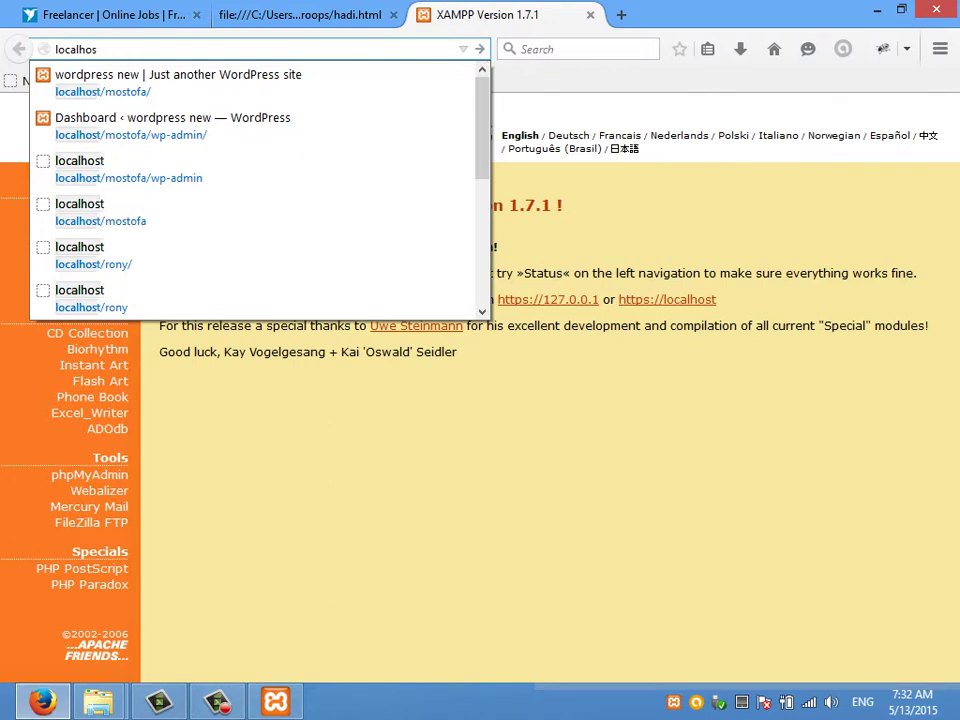
Change the address to localhost/facebook and load it.
key("Escape")
type("/")
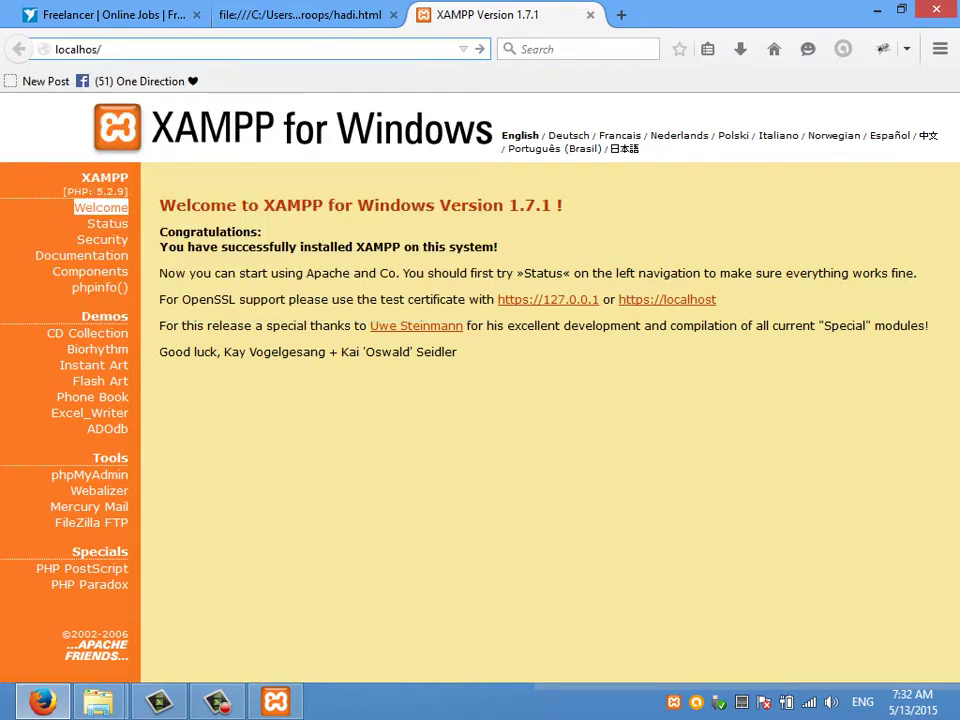
key("BackSpace")
type("t")
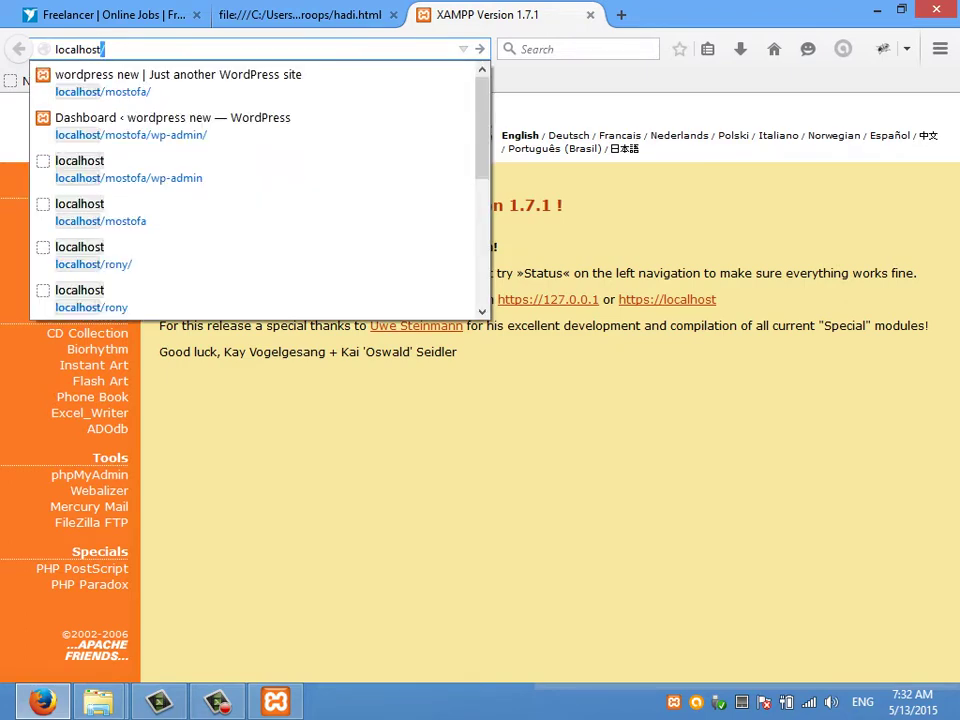
key("Return")
type("facebook")
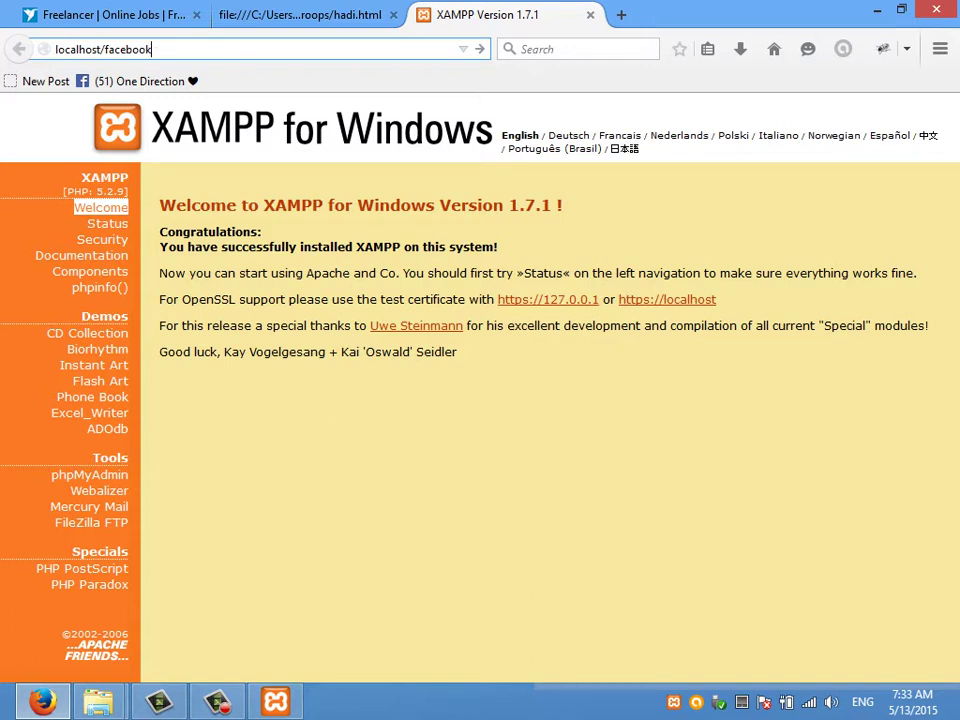
key("Return")
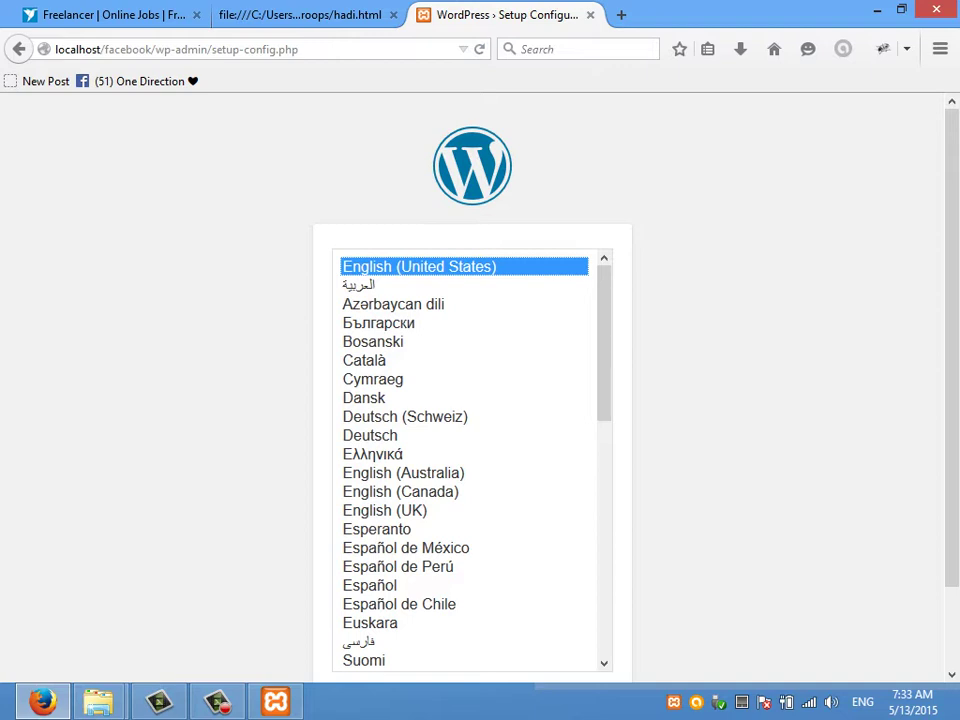
Keep English (United States) as the setup language and continue.
scroll(480, 380, "down", 2)
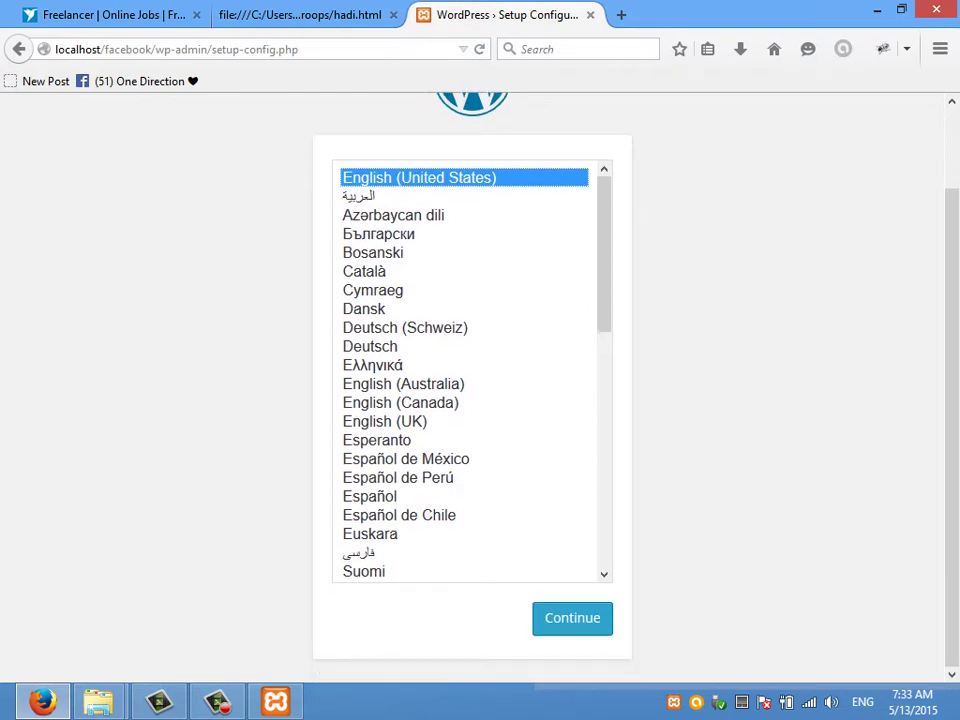
left_click(572, 618)
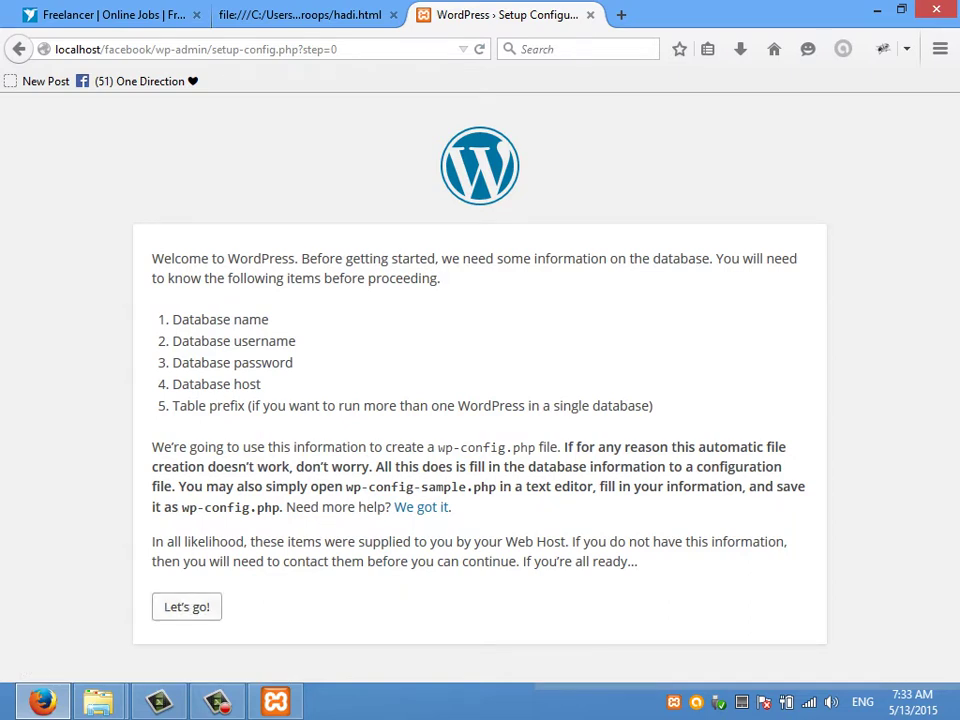
Go to the database connection form and clear the default database name, user name and password.
left_click(187, 607)
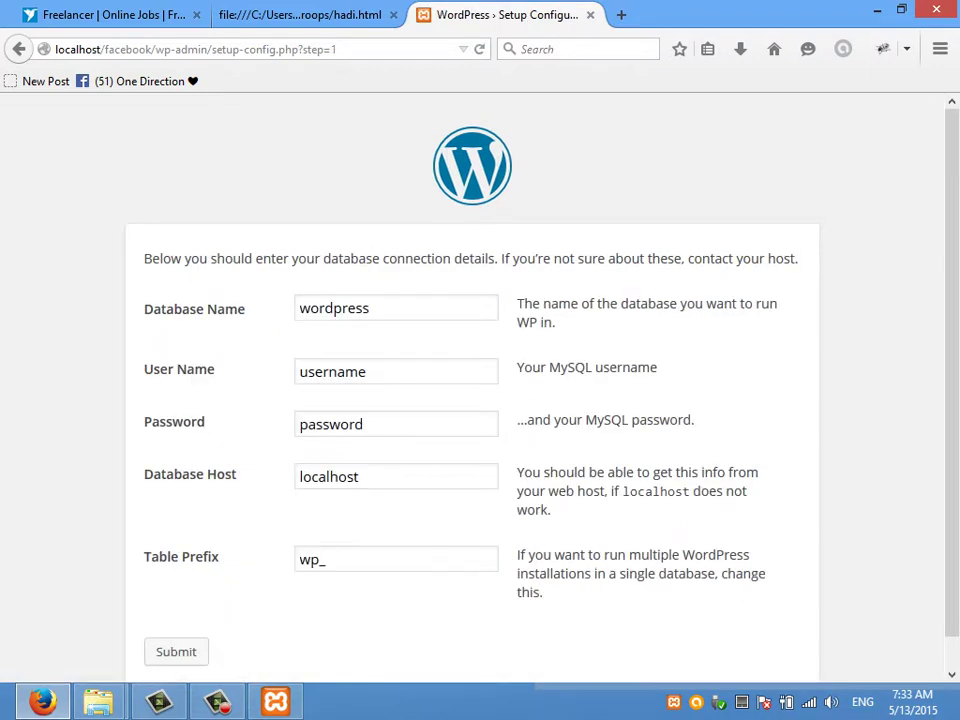
key("Tab")
key("BackSpace")
key("Tab")
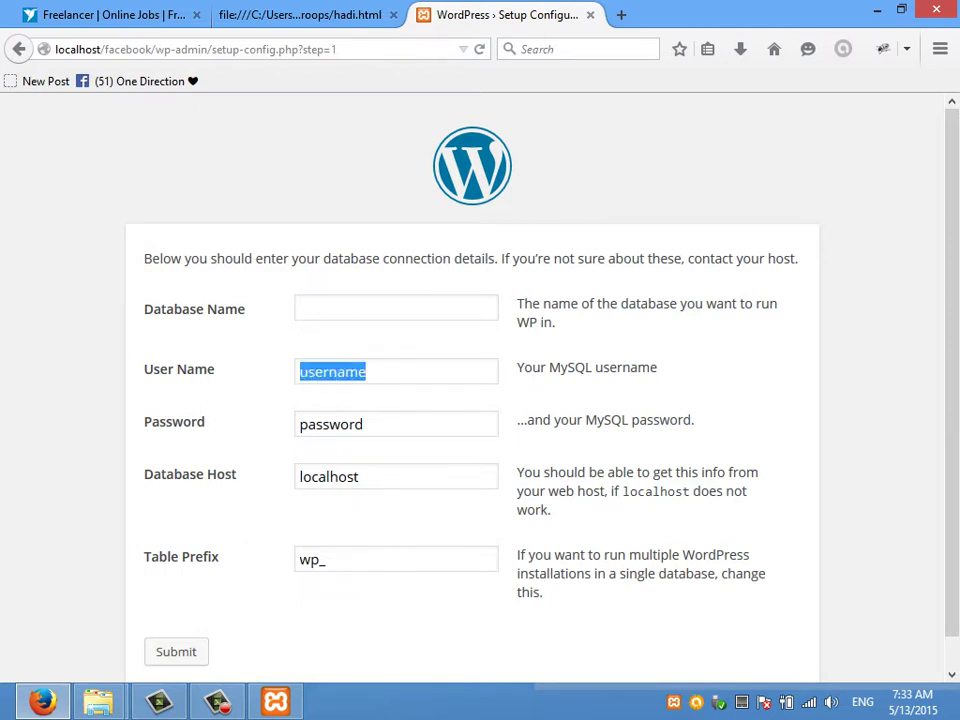
key("BackSpace")
key("Tab")
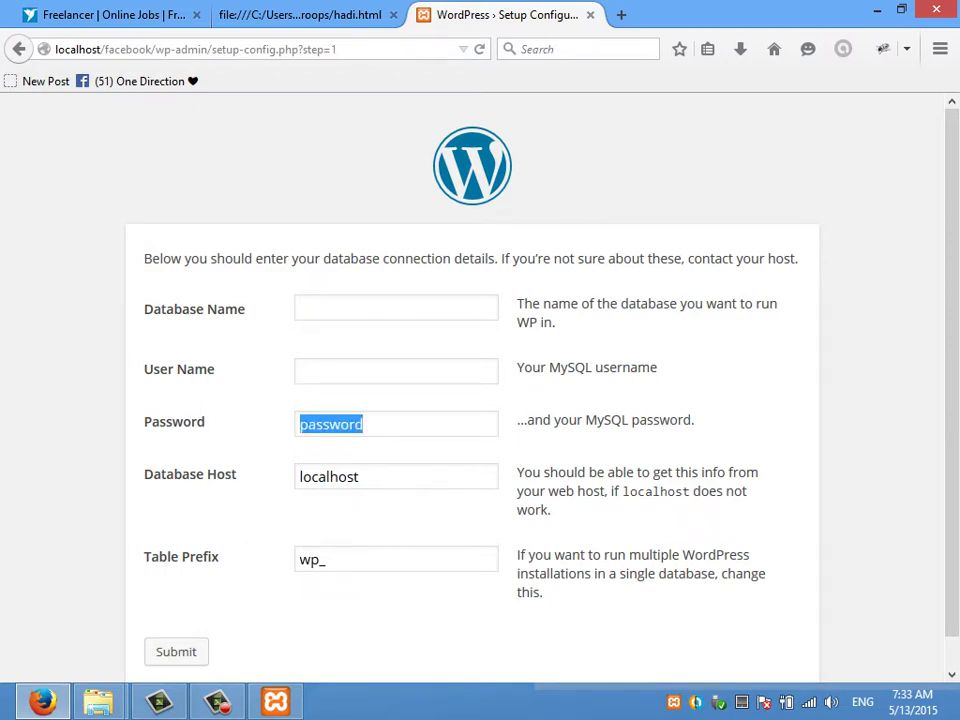
key("BackSpace")
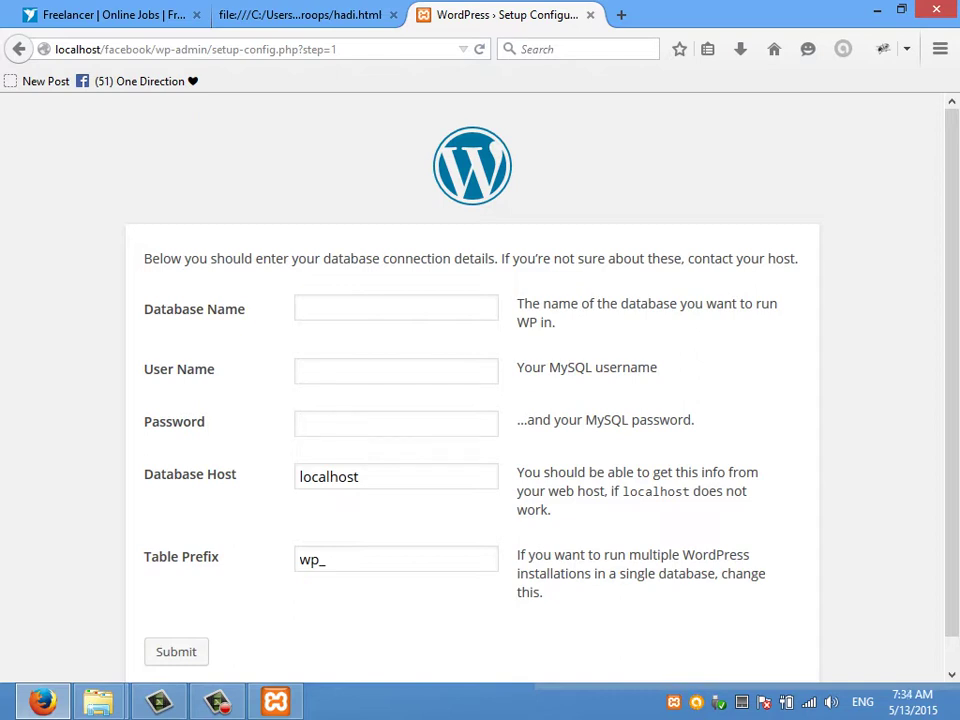
left_click(396, 308)
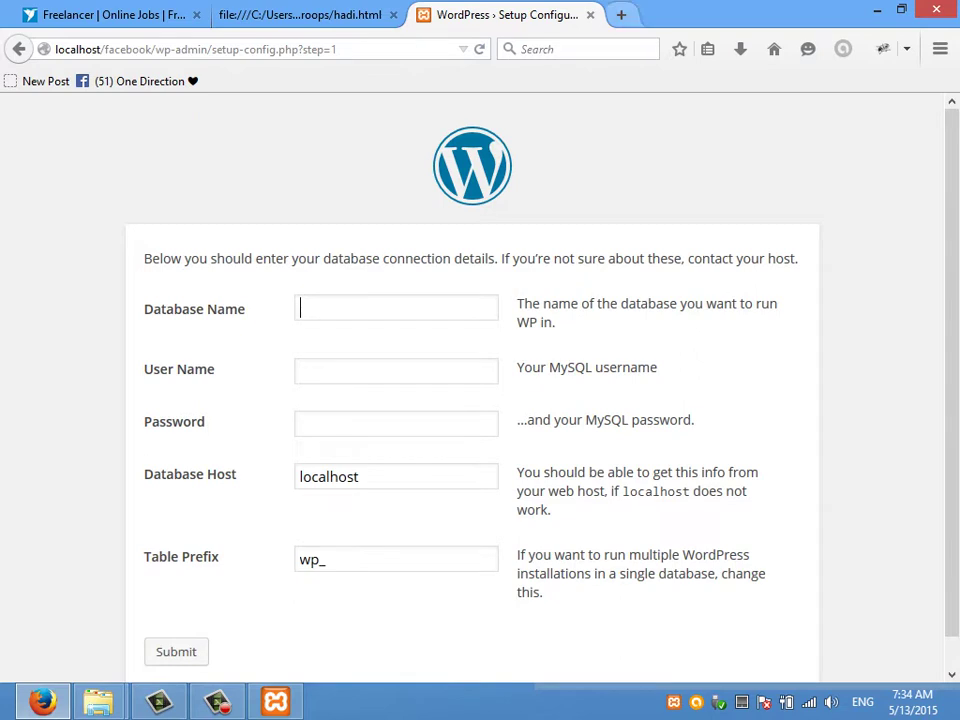
key("ctrl+t")
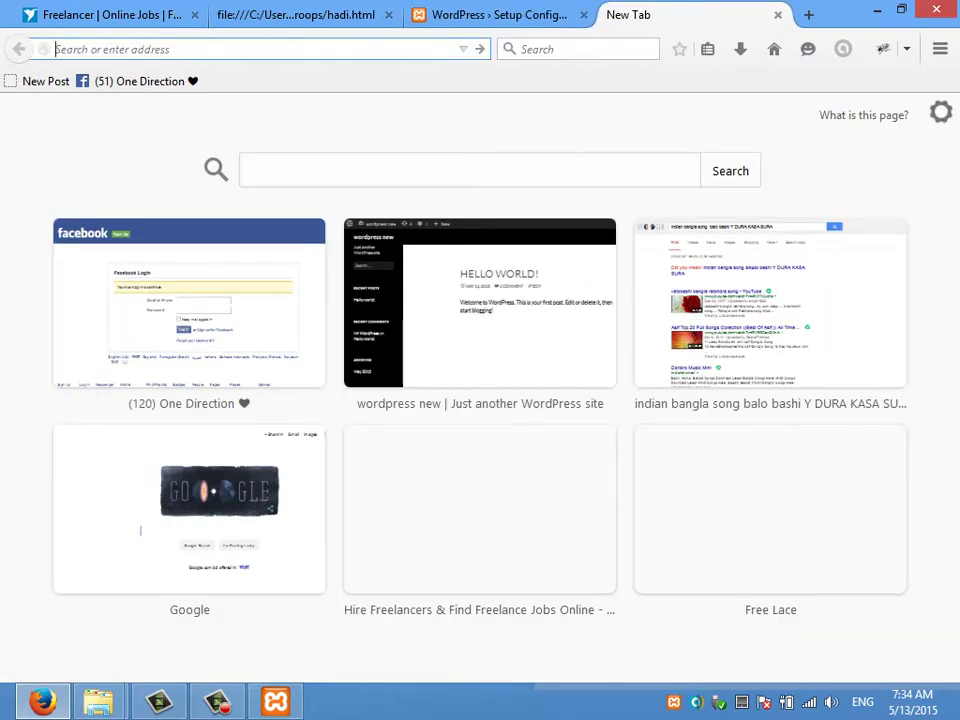
Load localhost in the new tab, minimize the XAMPP Control Panel, and open phpMyAdmin.
type("lo")
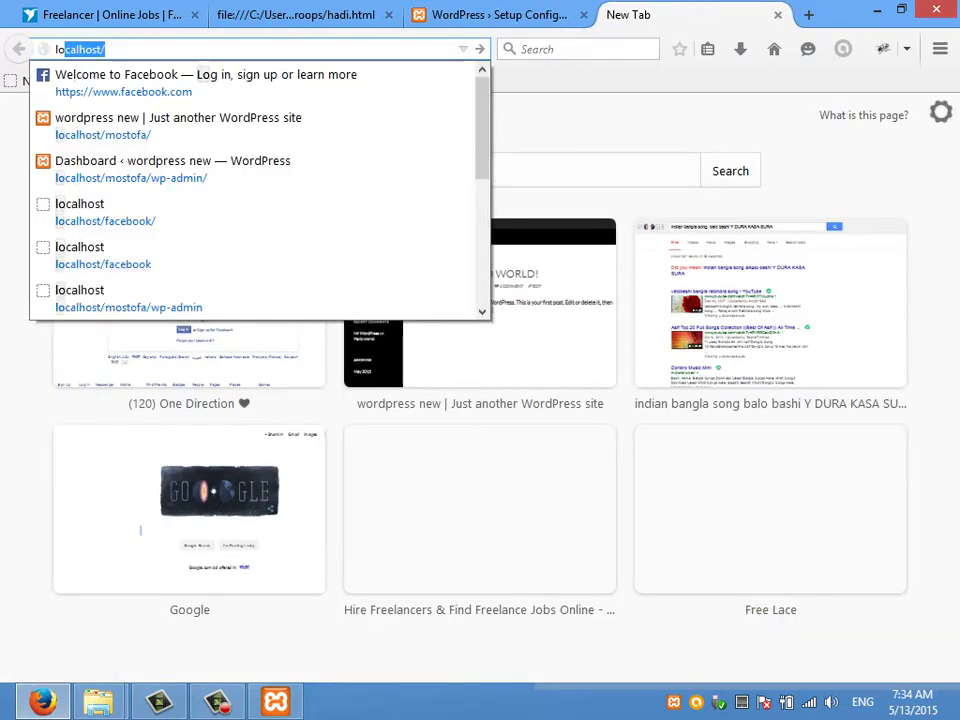
key("Return")
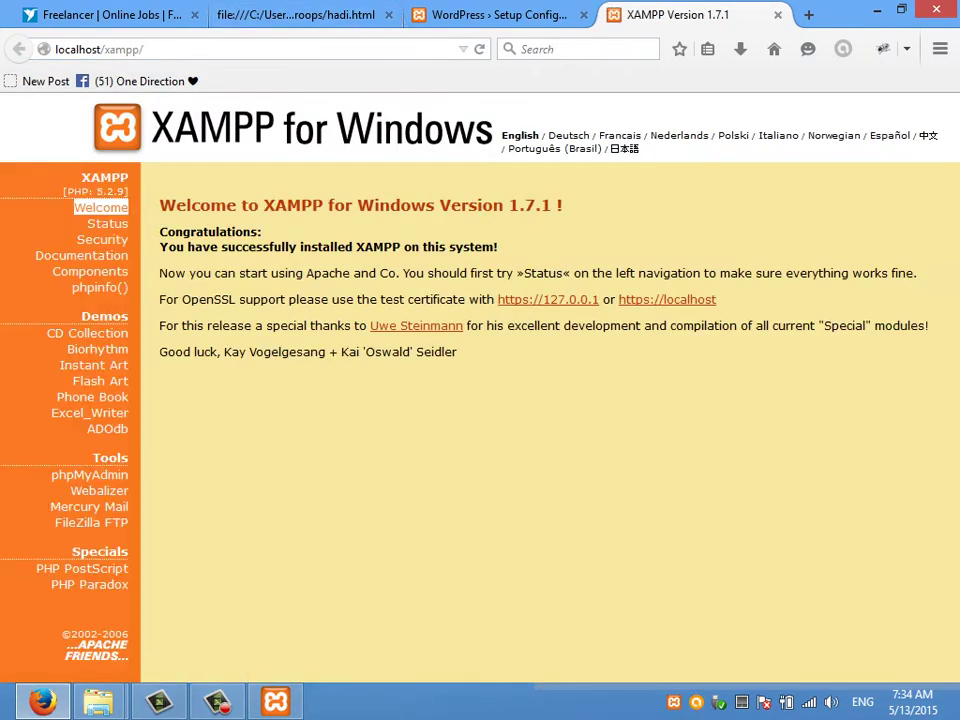
left_click(275, 701)
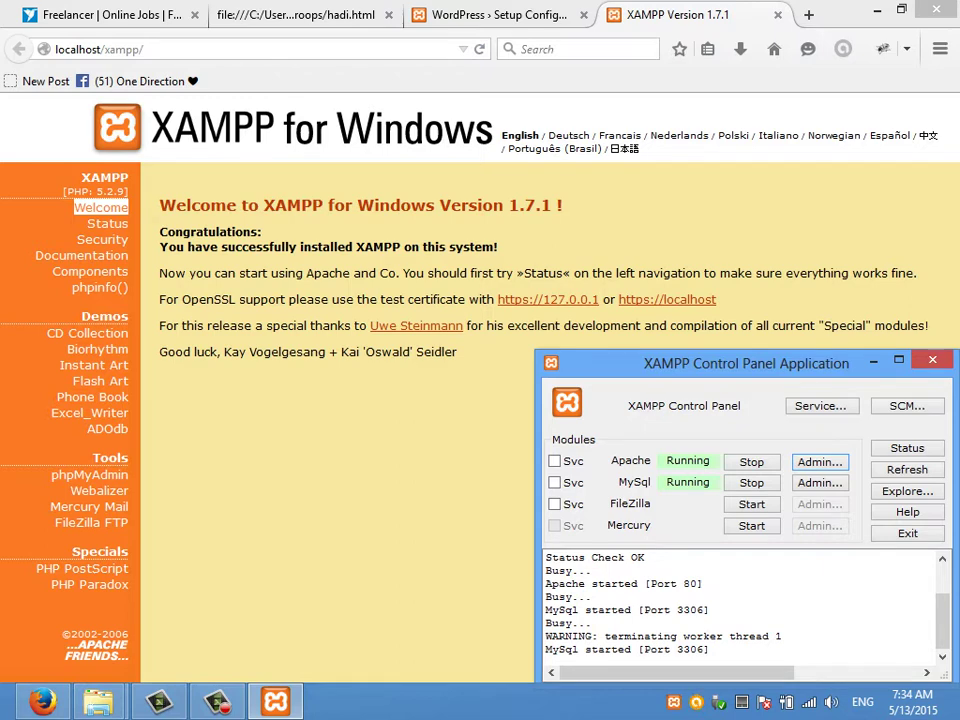
key("super+Down")
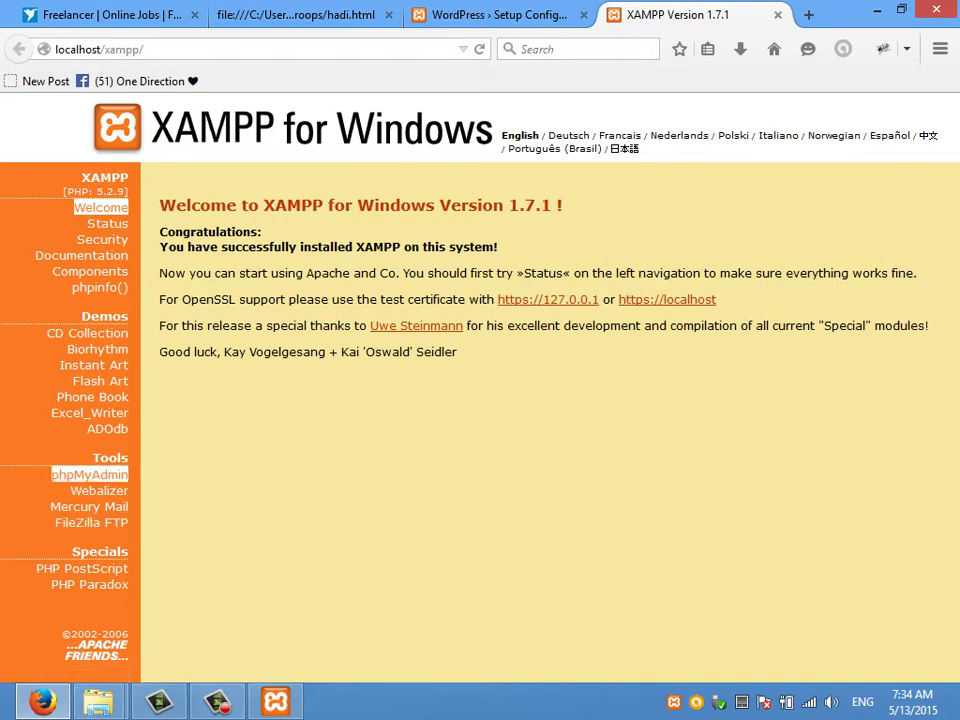
left_click(89, 474)
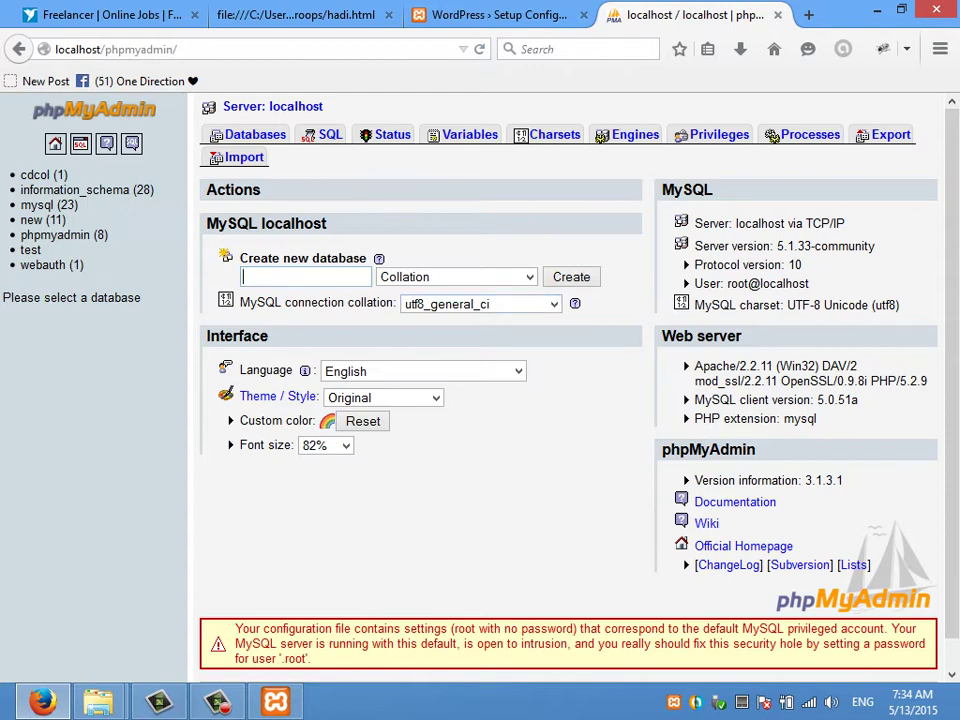
Create an empty database named hadi and check its root user privileges.
type("facebook")
key("BackSpace")
key("BackSpace")
key("BackSpace")
key("BackSpace")
key("BackSpace")
key("BackSpace")
key("BackSpace")
key("BackSpace")
type("rony")
key("BackSpace")
key("BackSpace")
key("BackSpace")
key("BackSpace")
type("kaw")
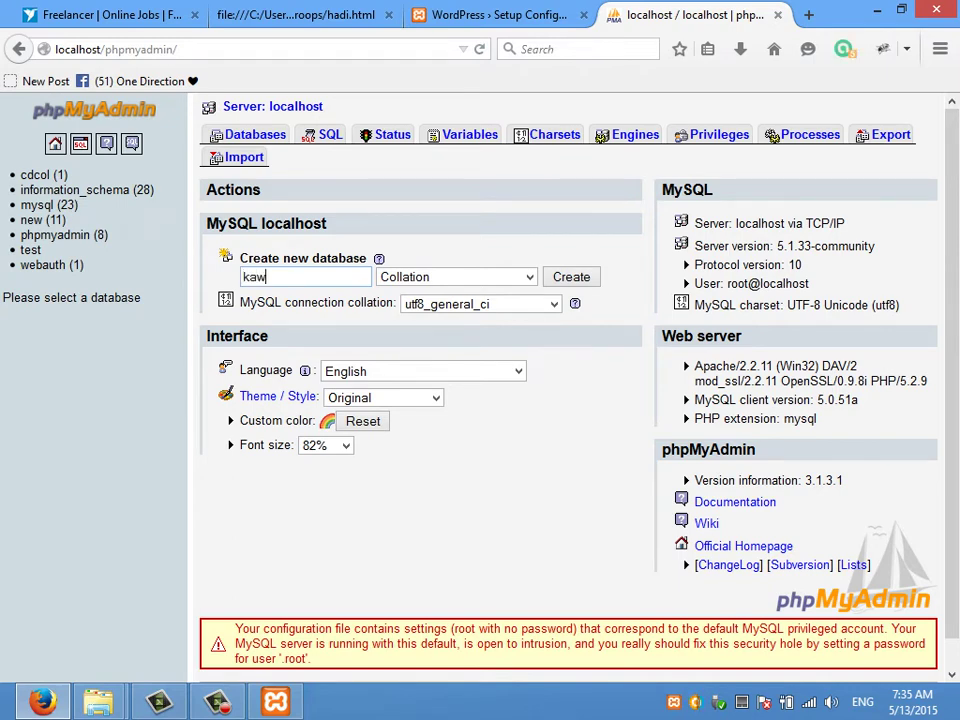
type("ser")
key("BackSpace")
key("BackSpace")
key("BackSpace")
key("BackSpace")
key("BackSpace")
key("BackSpace")
type("hadi")
key("Return")
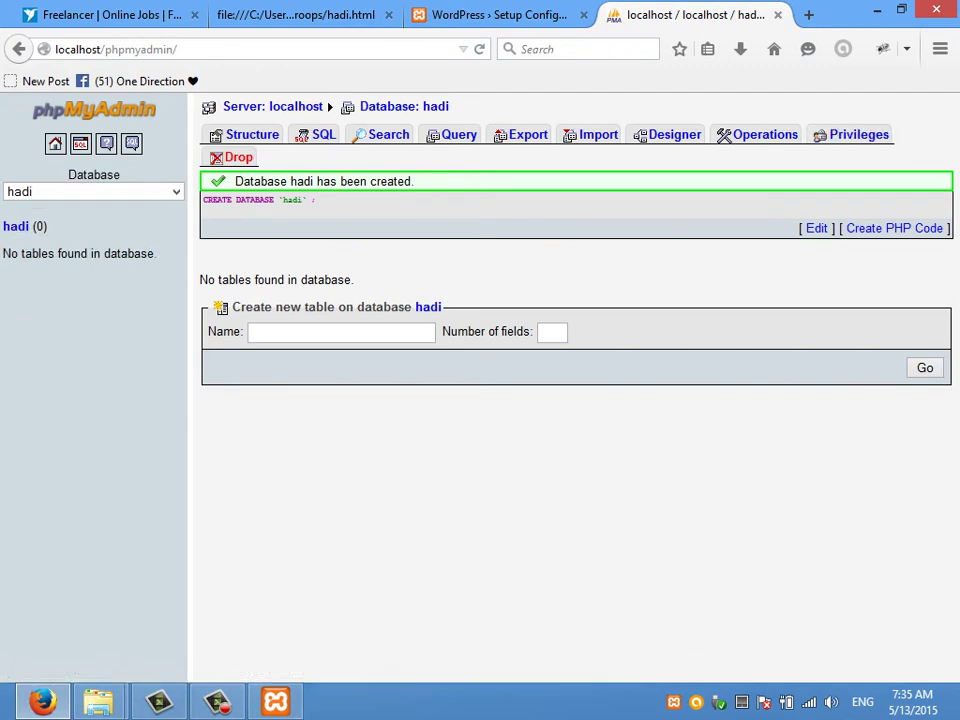
left_click(858, 133)
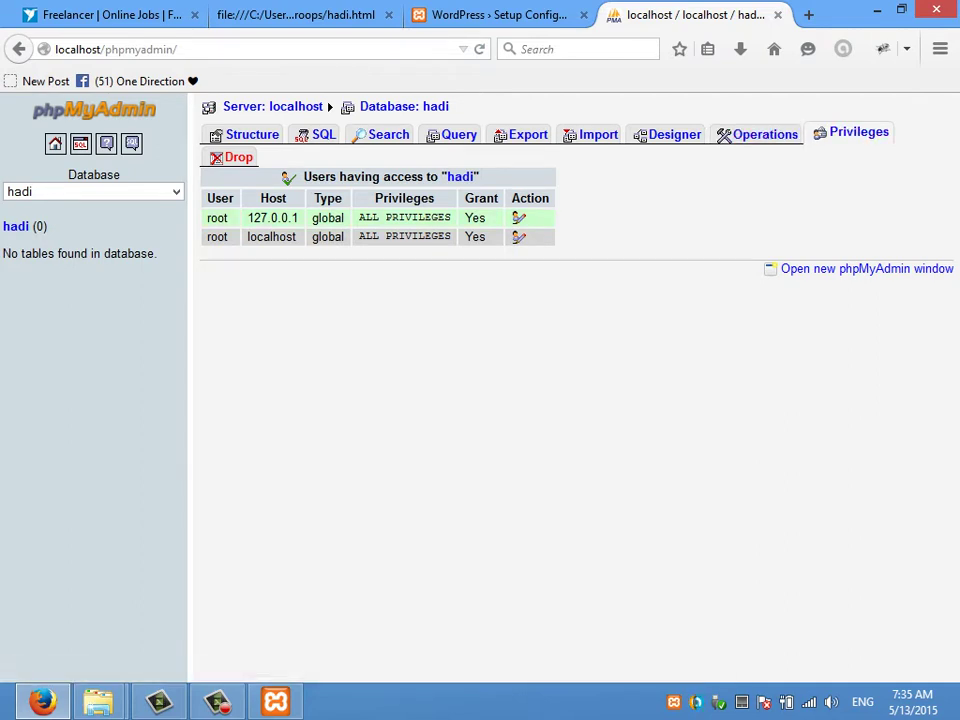
key("ctrl+w")
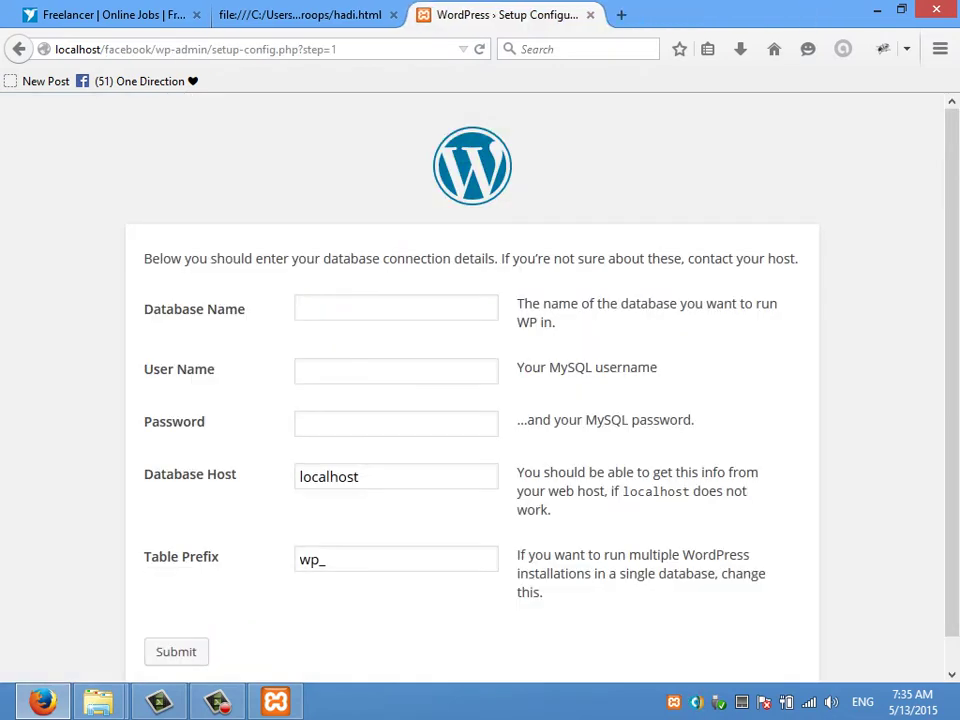
Submit database name hadi with user name root to WordPress setup.
type("hadi")
key("Tab")
type("root")
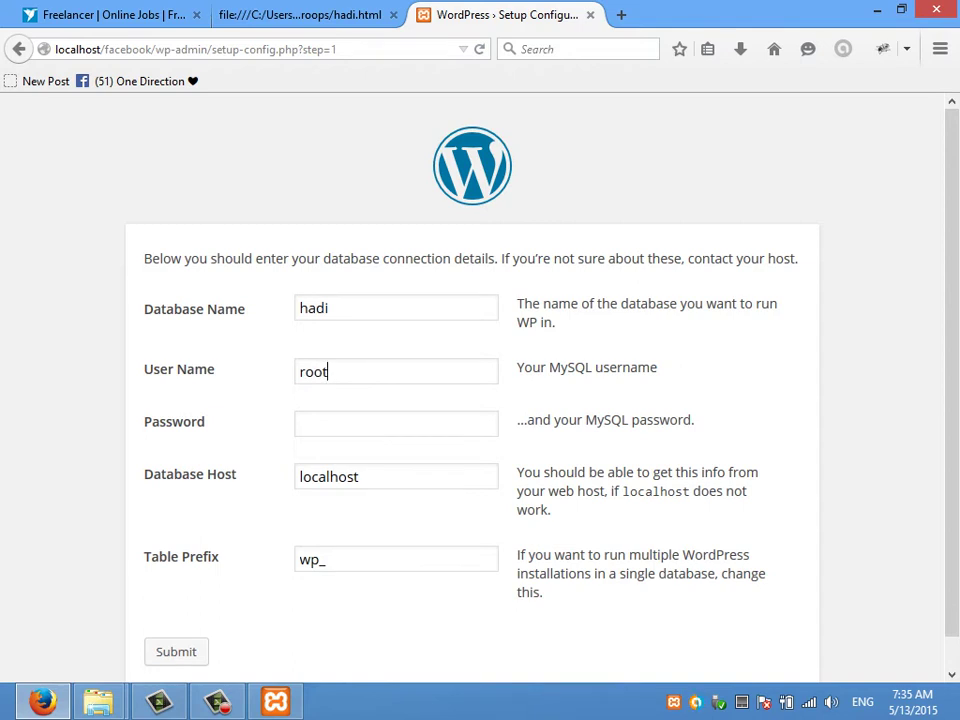
left_click(176, 651)
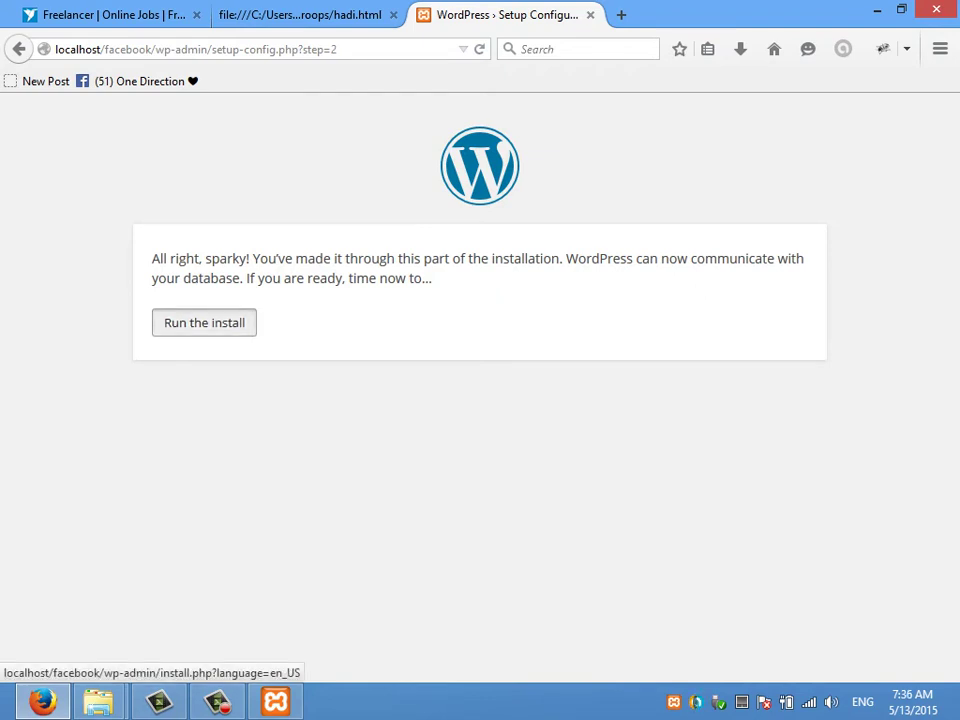
Run the WordPress installation.
left_click(204, 322)
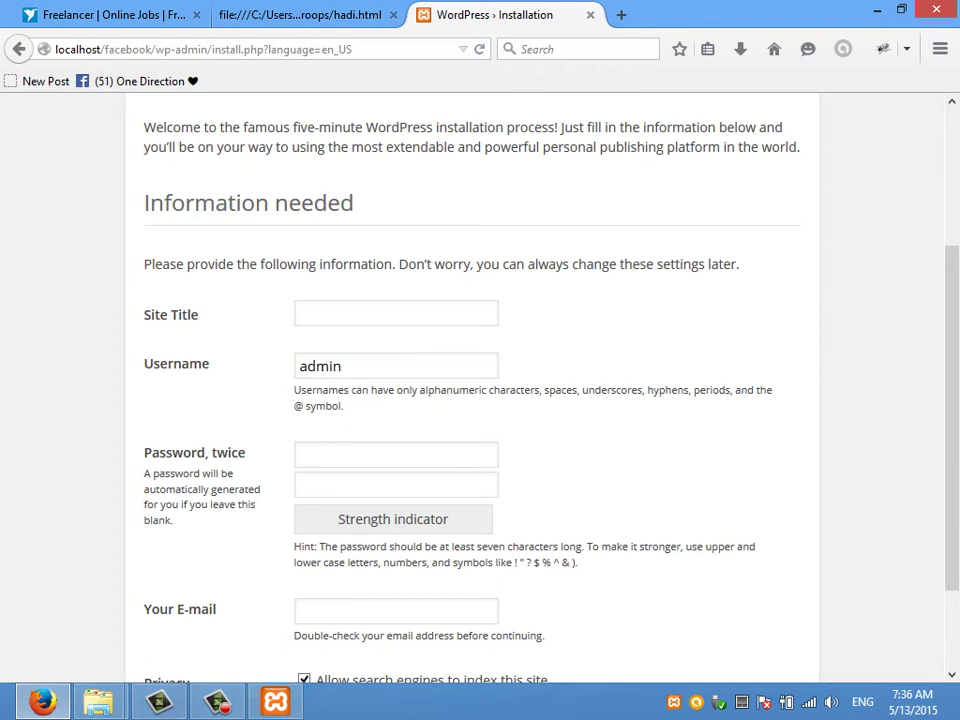
Install WordPress with site title faisal.com, a chosen password and the admin e-mail address.
type("faisal.com")
key("Tab")
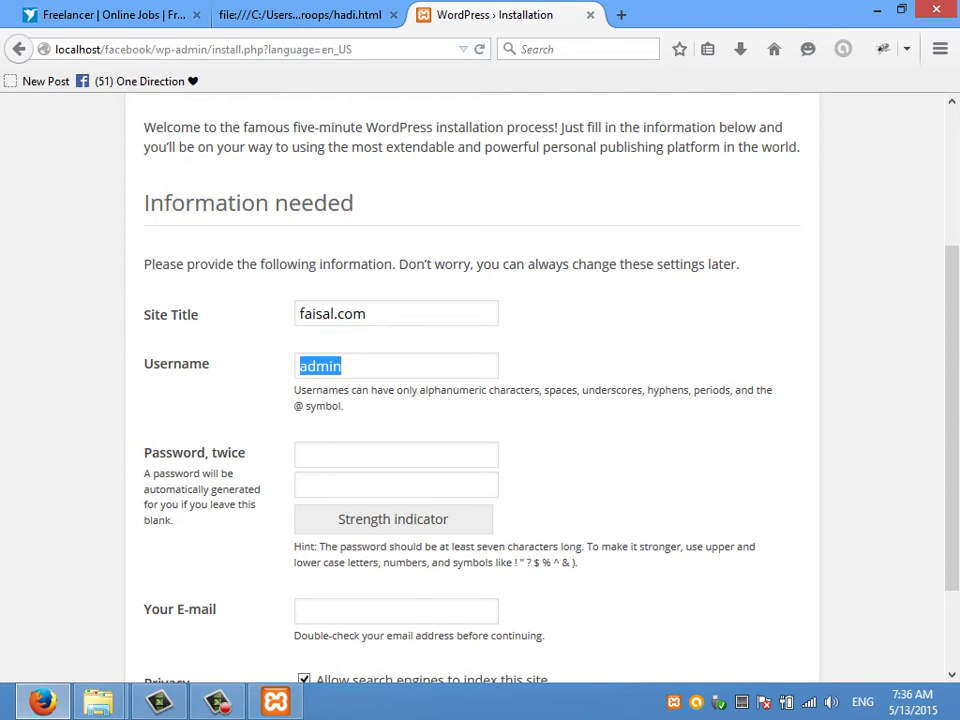
key("Tab")
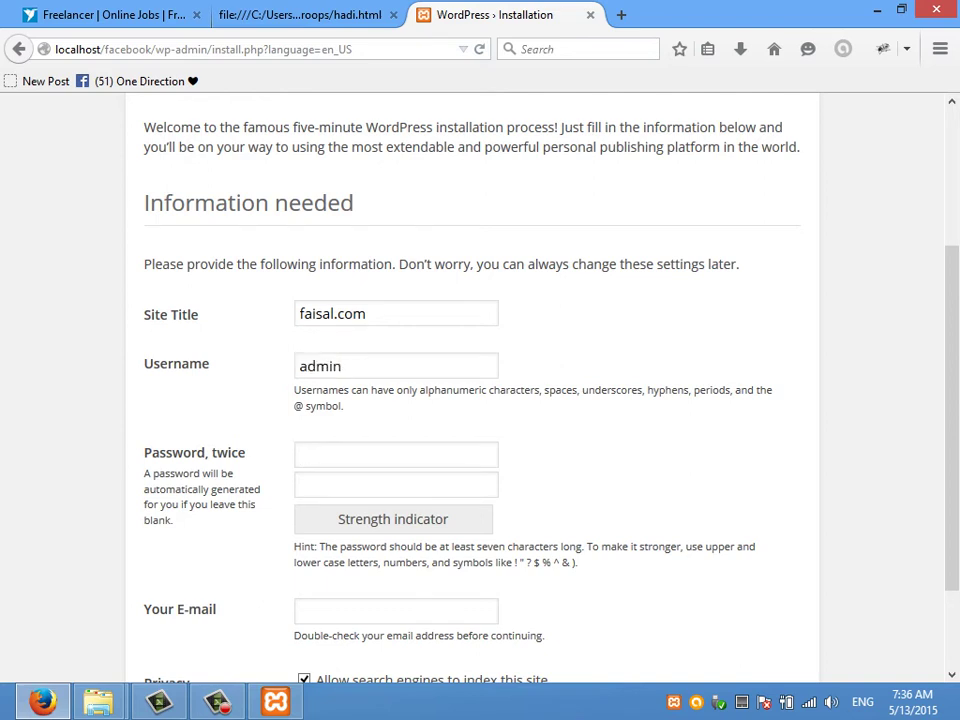
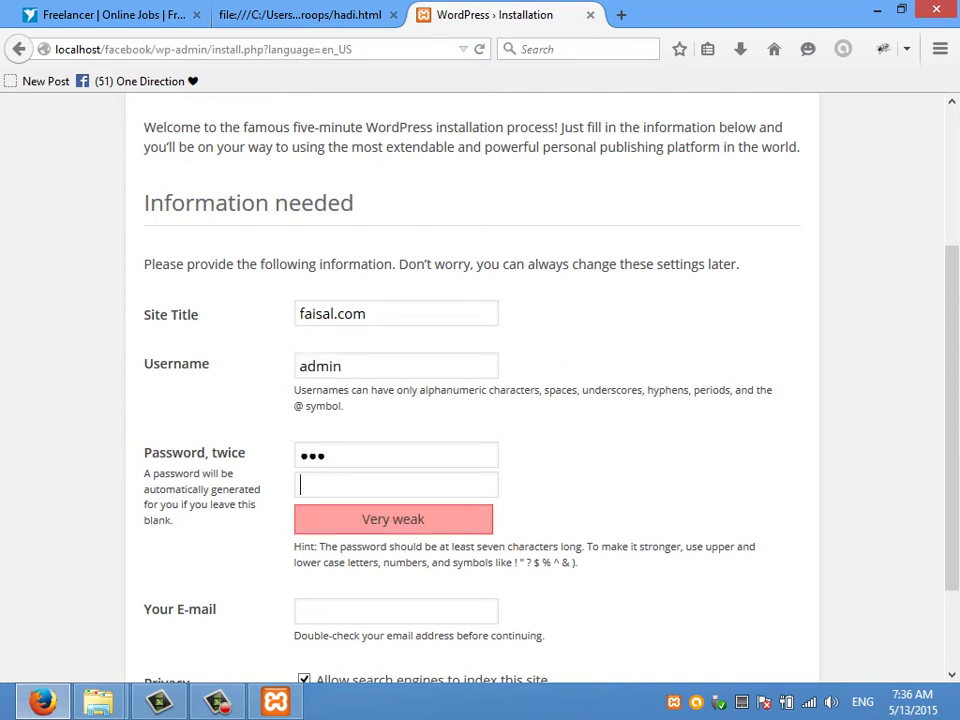
scroll(470, 400, "down", 2)
key("Tab")
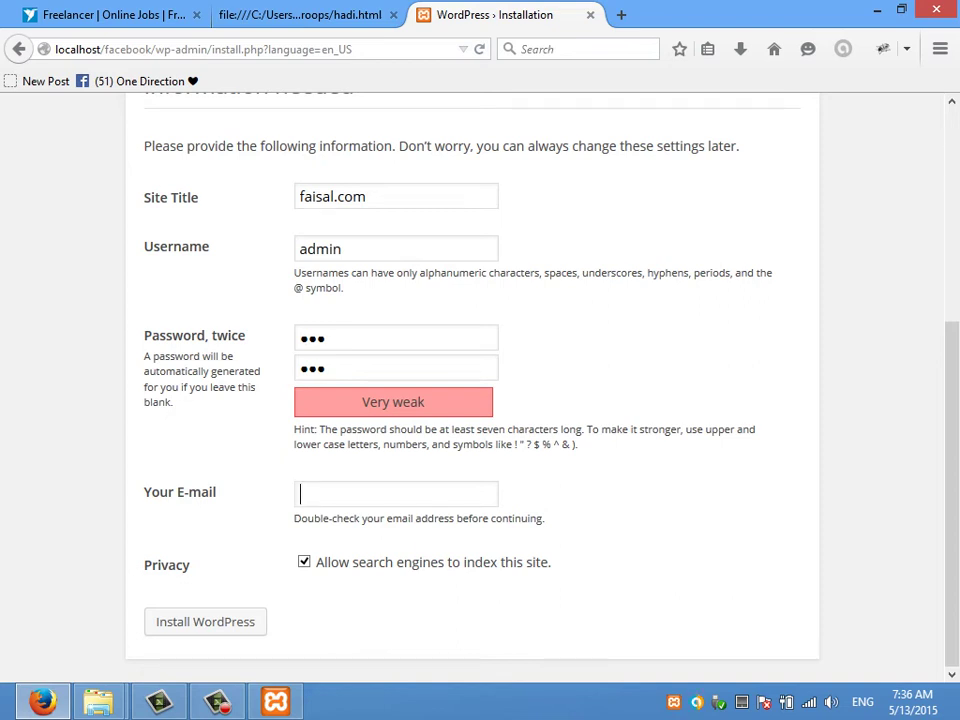
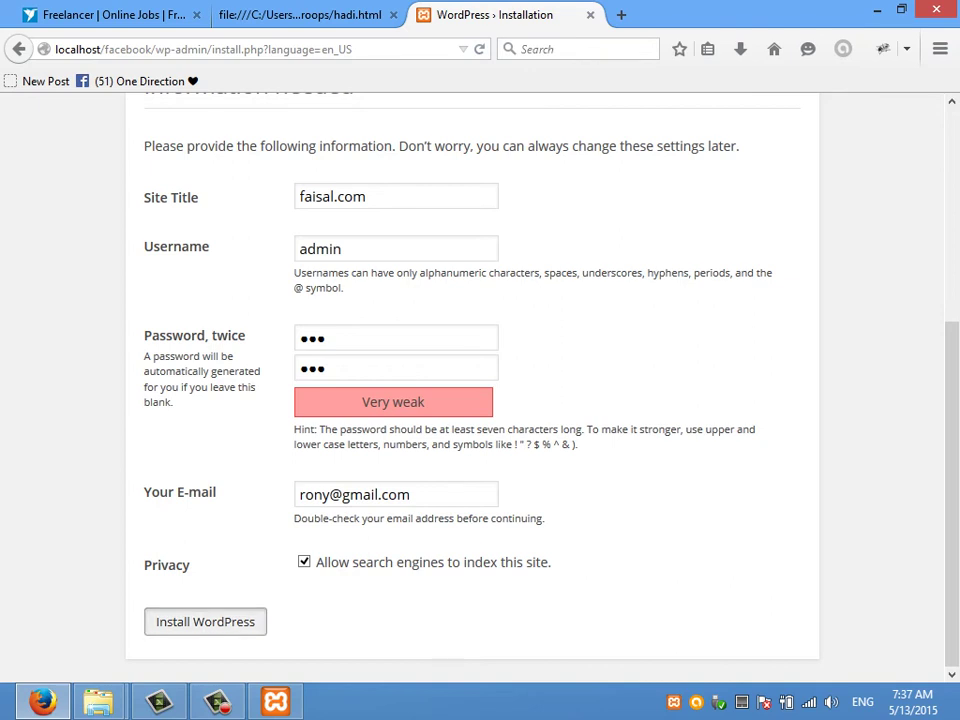
left_click(205, 621)
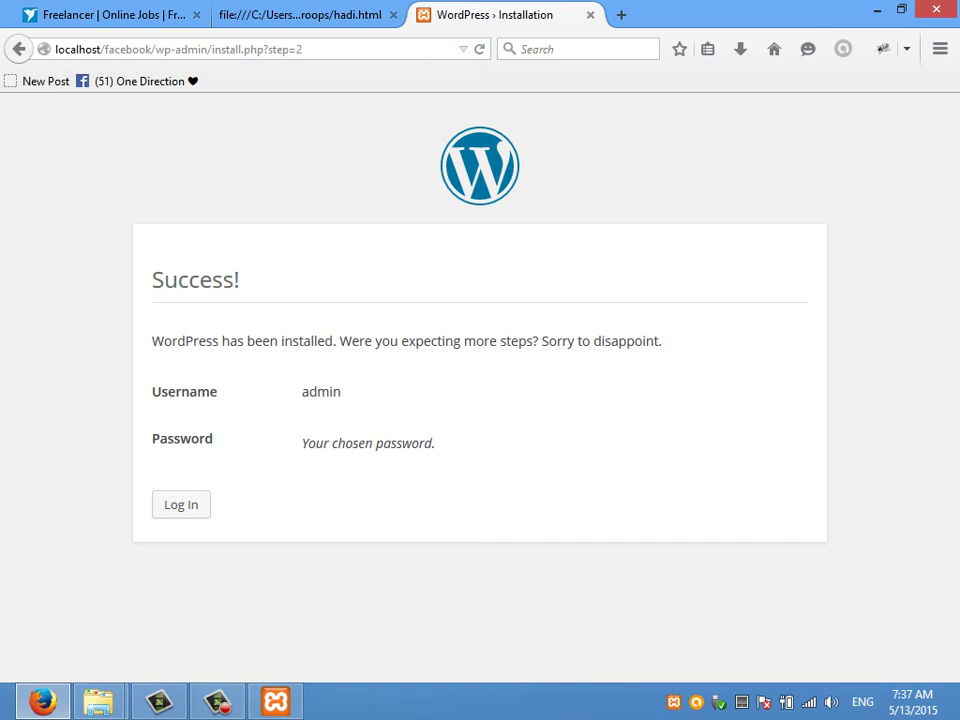
Log in to faisal.com with the prefilled administrator username and password.
left_click(181, 504)
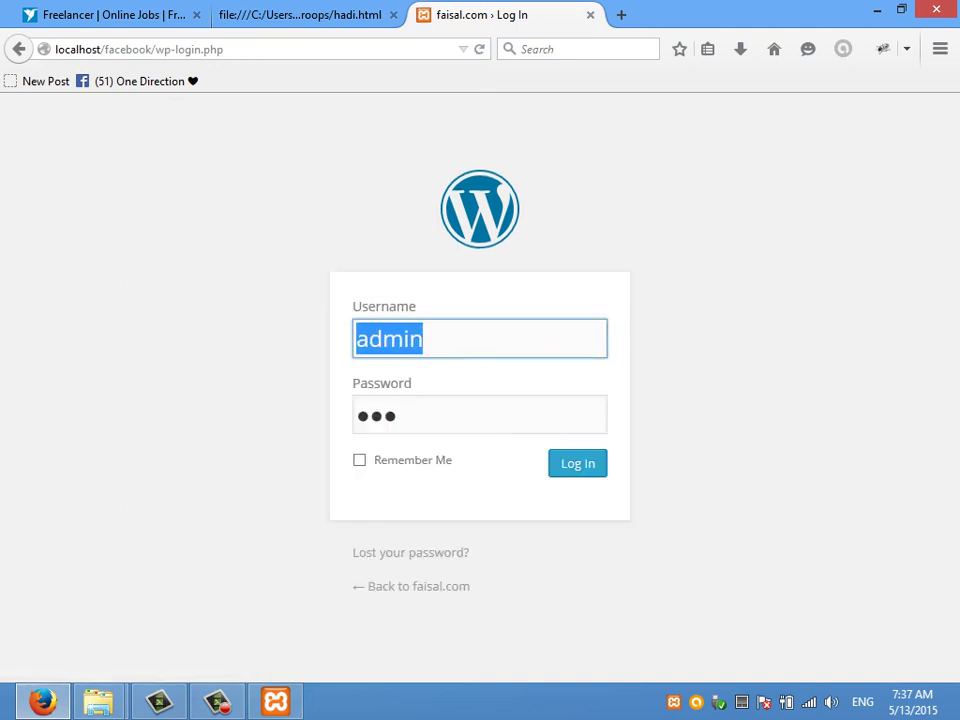
left_click(577, 463)
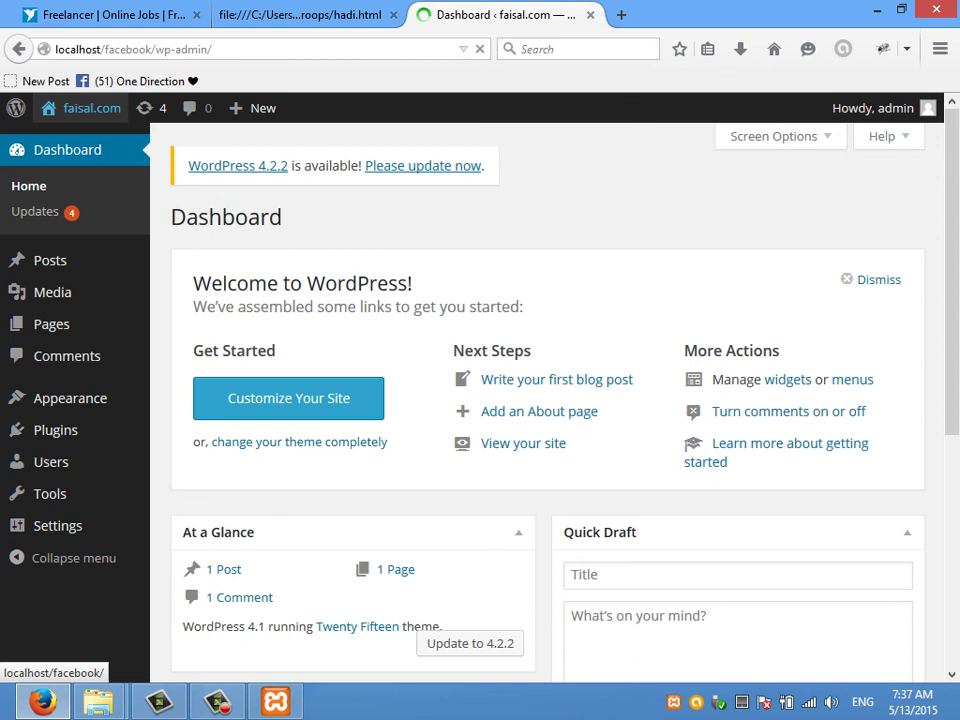
Open the faisal.com public site in a new tab and view its Hello world! front page.
mouse_move(90, 108)
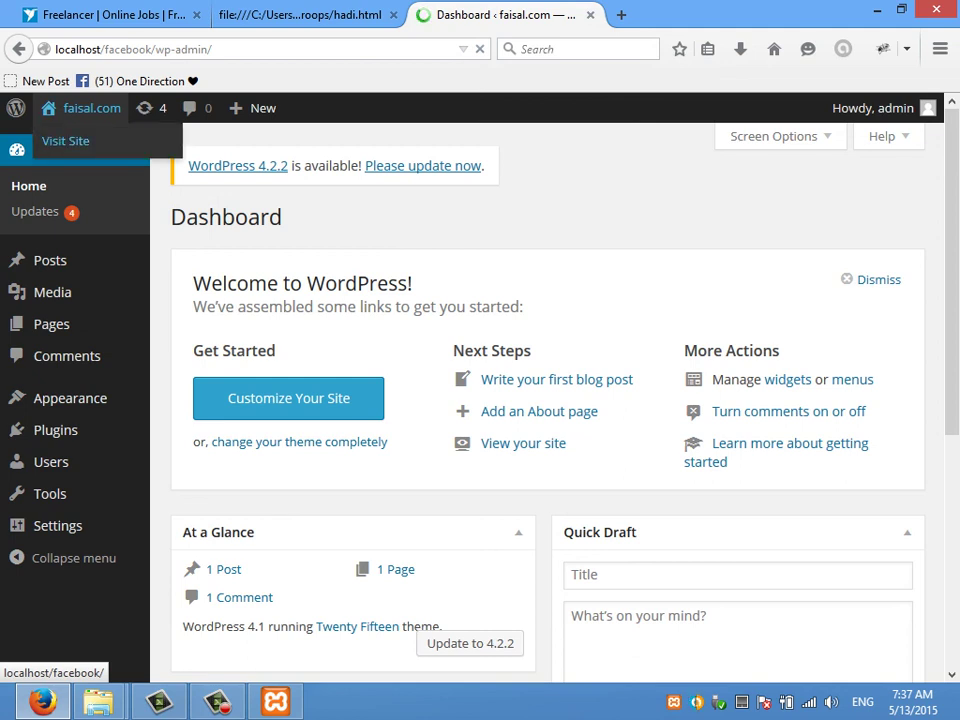
right_click(66, 141)
key("t")
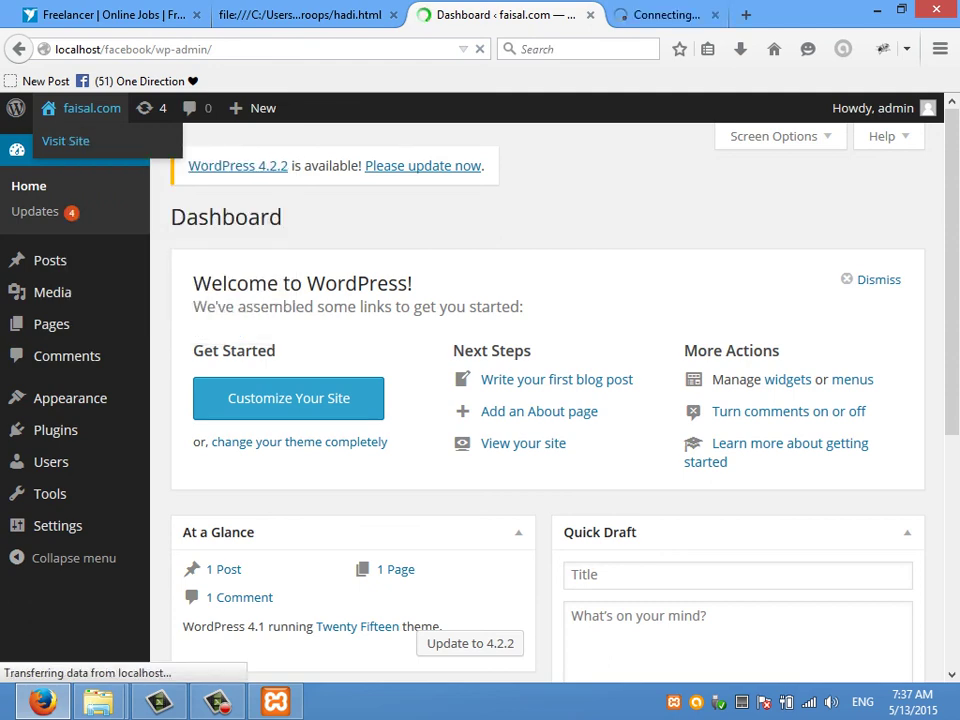
key("ctrl+Tab")
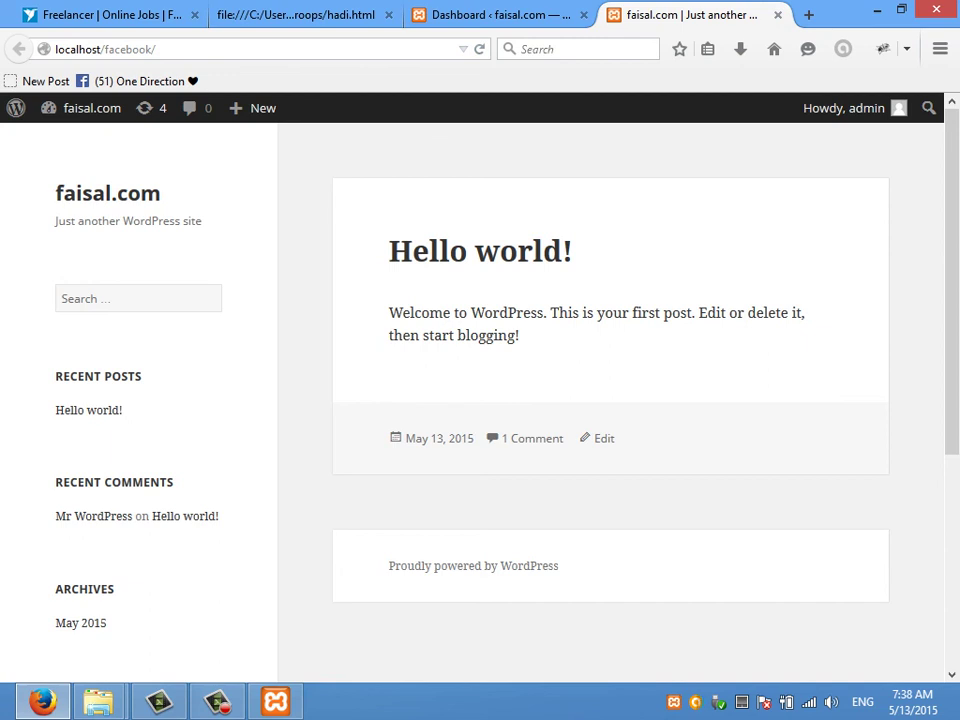
scroll(610, 400, "down", 3)
scroll(610, 400, "down", 4)
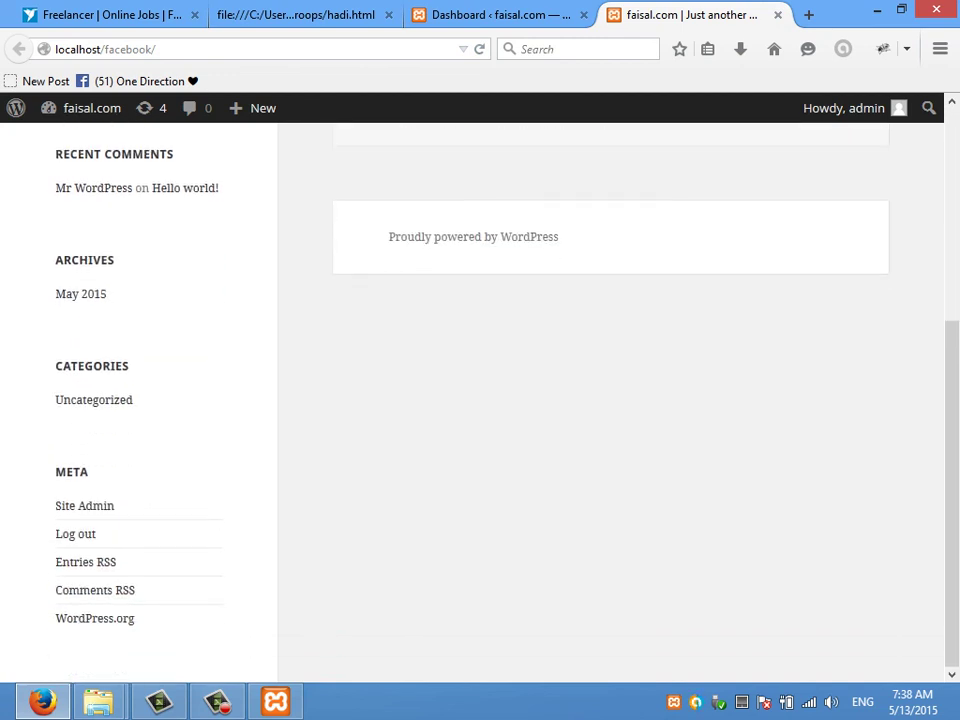
scroll(610, 400, "up", 7)
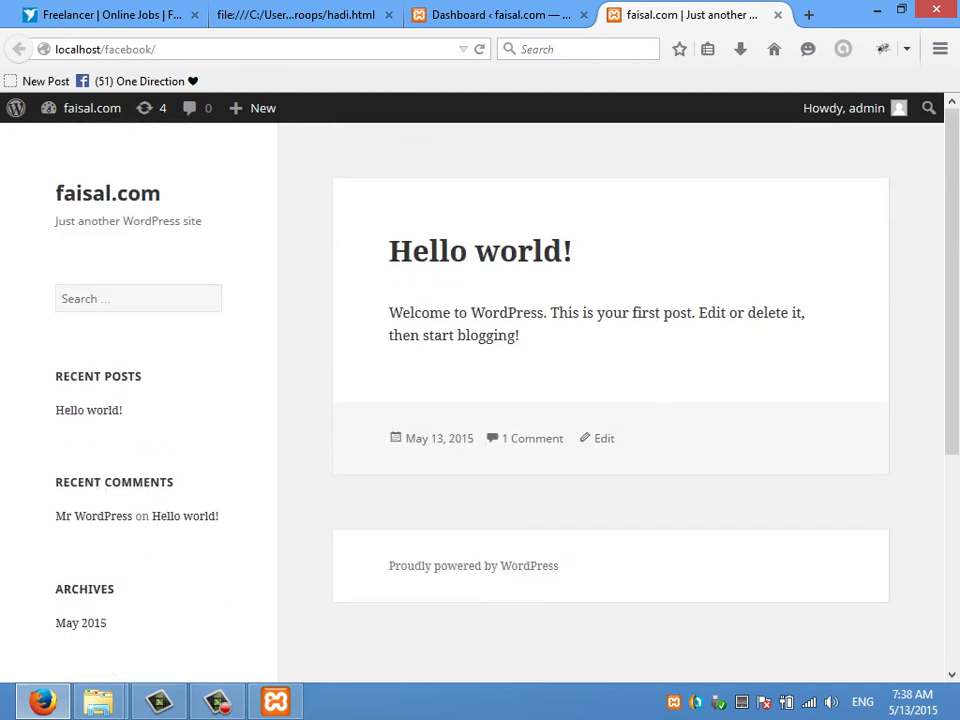